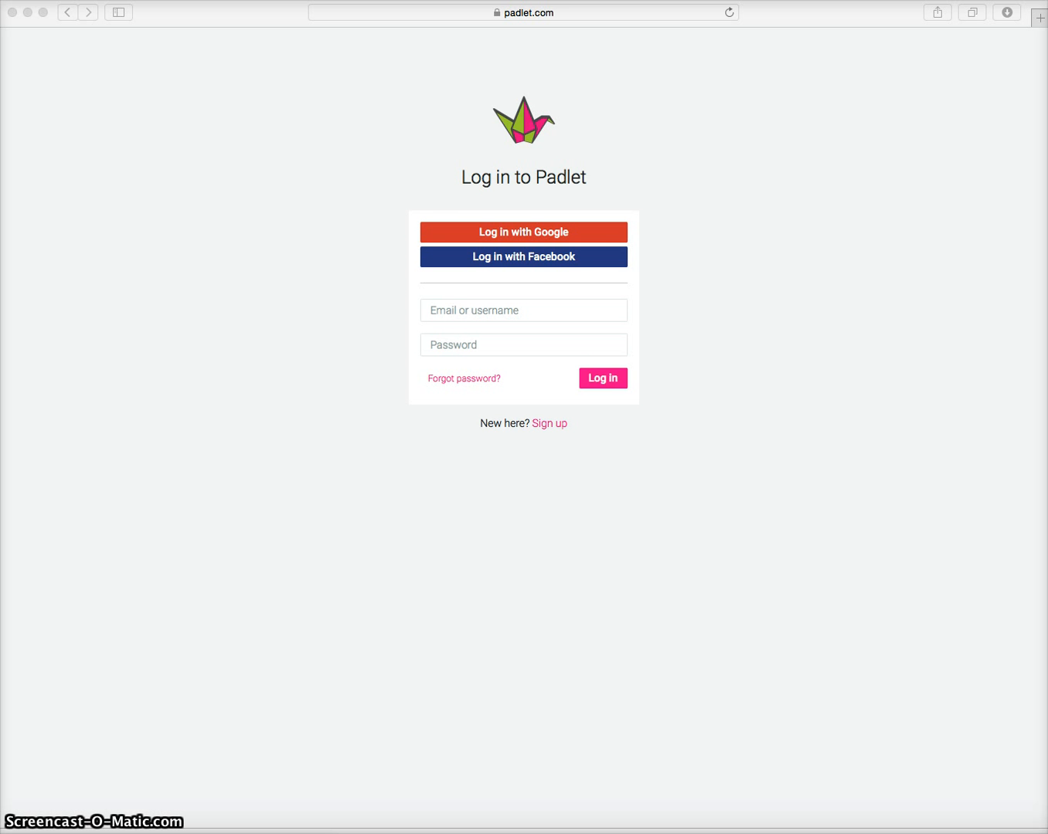
- Log in to Padlet with a Facebook account and begin a new padlet from the Dashboard
left_click(544, 263)
left_click(544, 263)
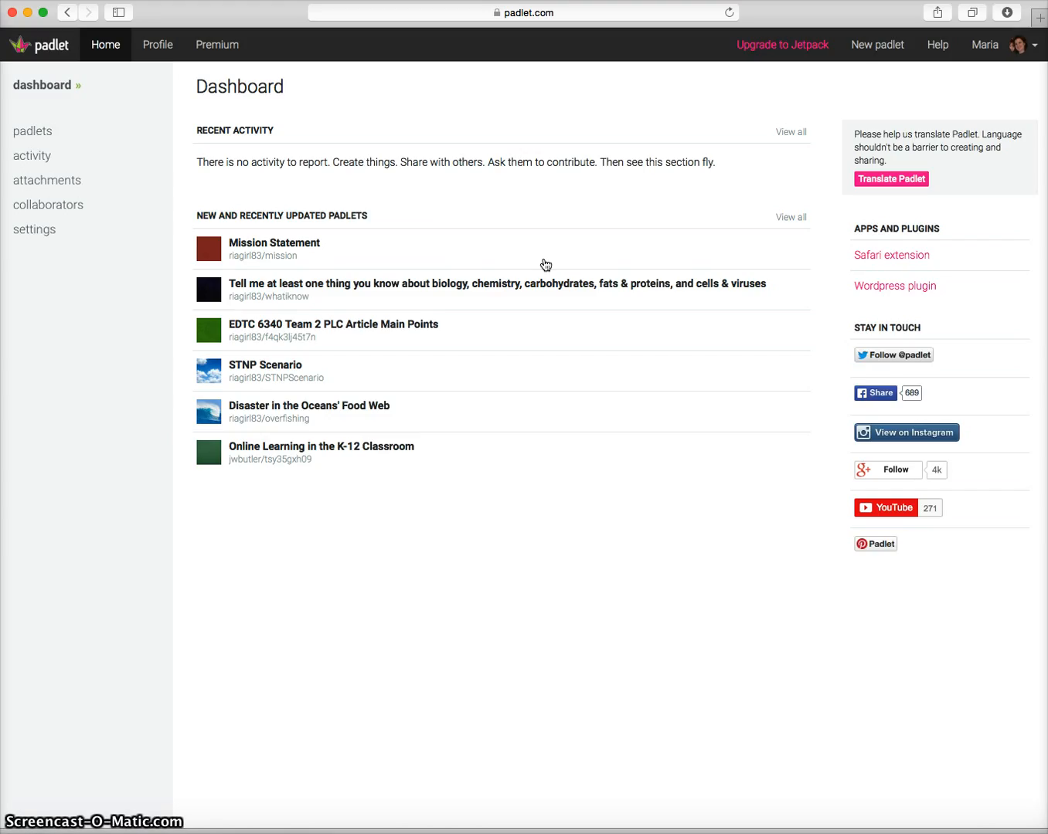
left_click(866, 48)
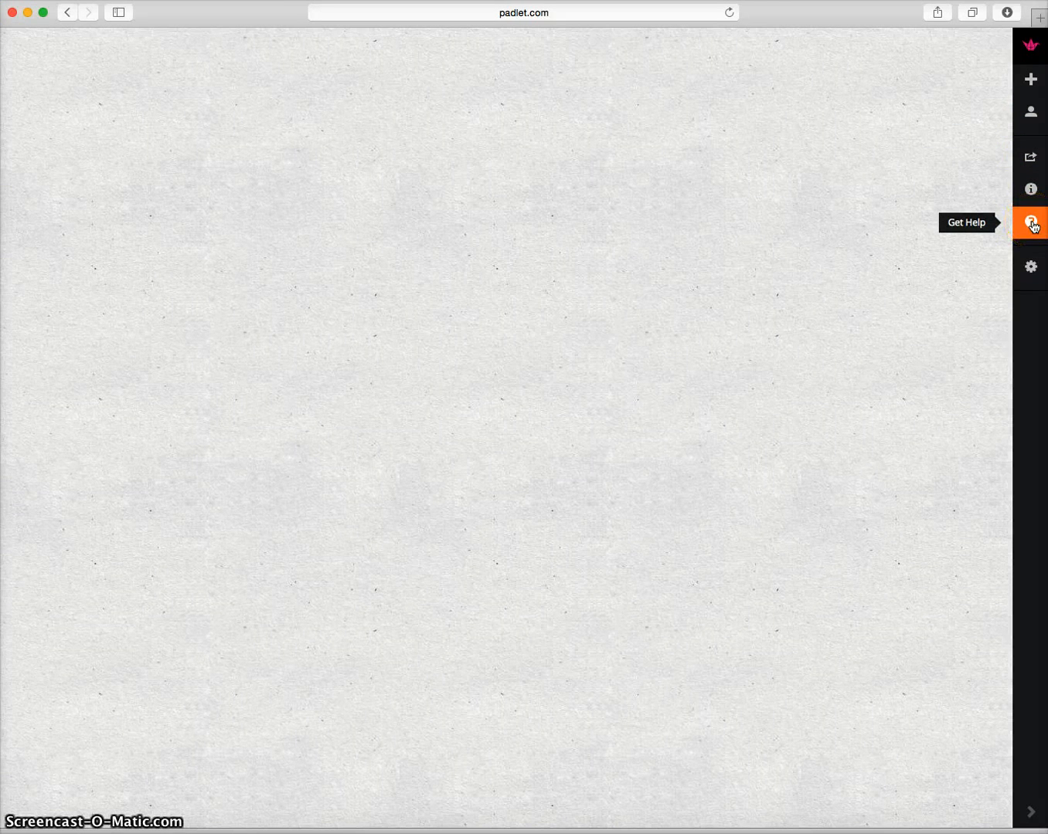
- Open the settings of the newly created blank padlet
left_click(1029, 270)
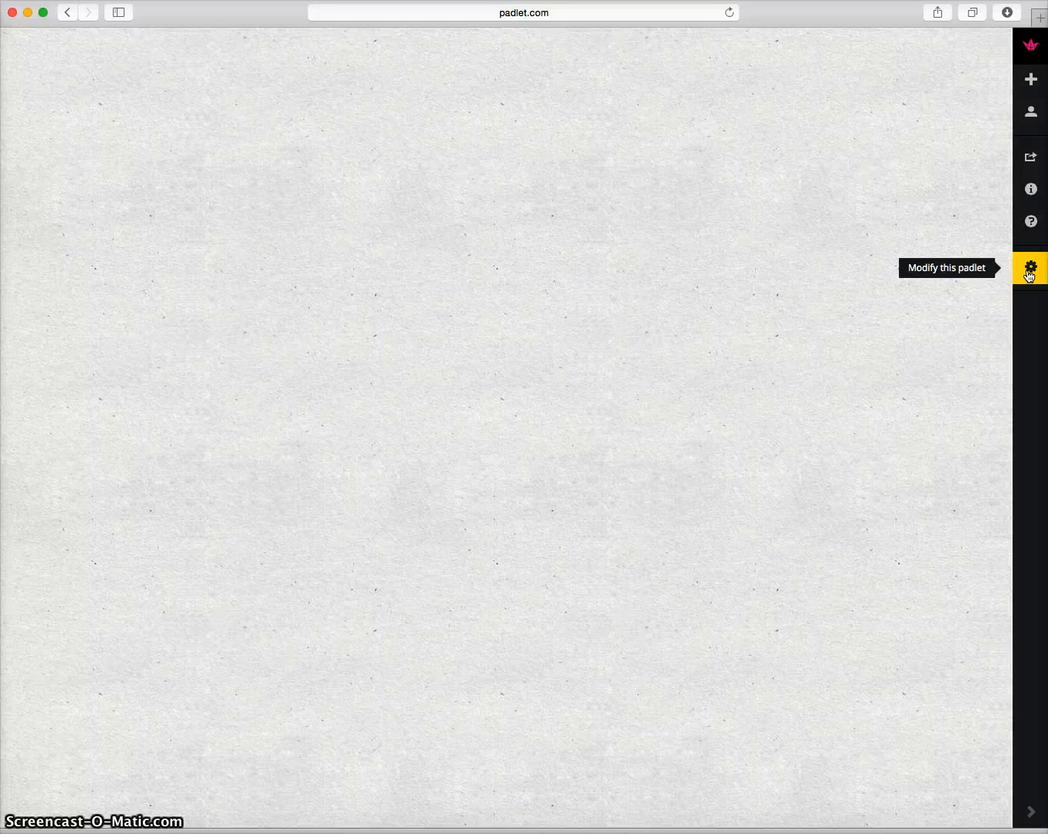
- Title the padlet 'How to use padlet in the classroom', fixing the autocorrected 'paddle'
left_click(1027, 271)
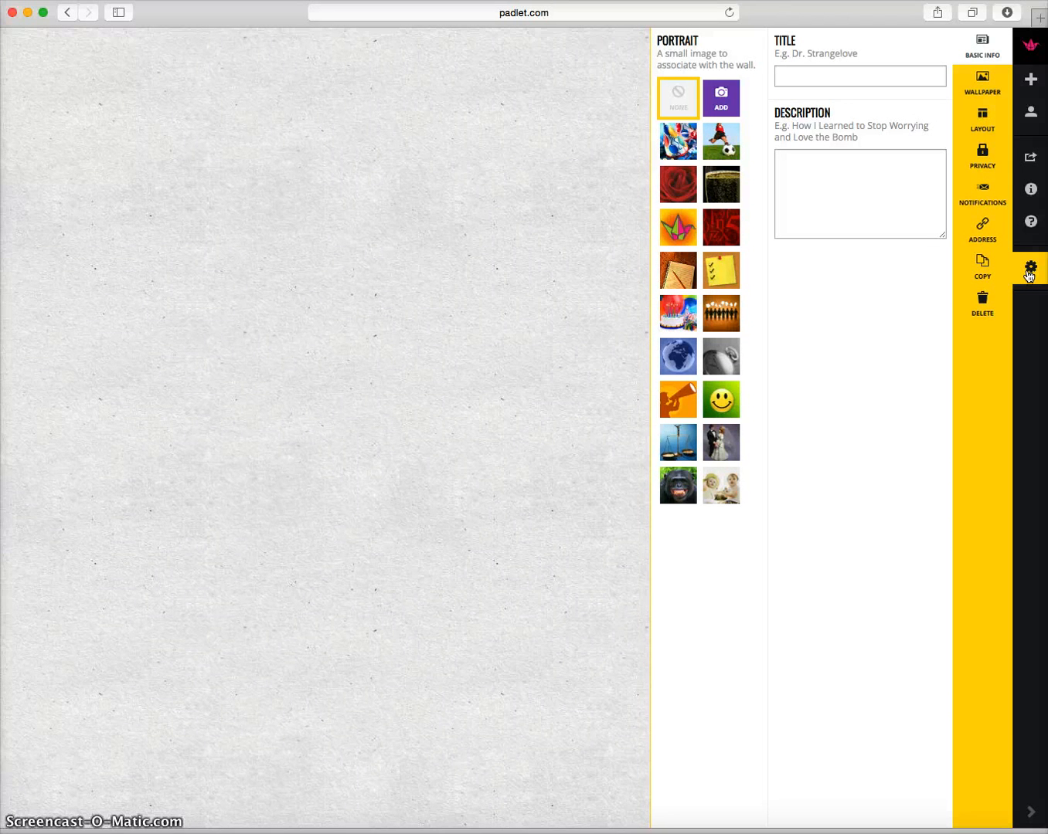
left_click(845, 74)
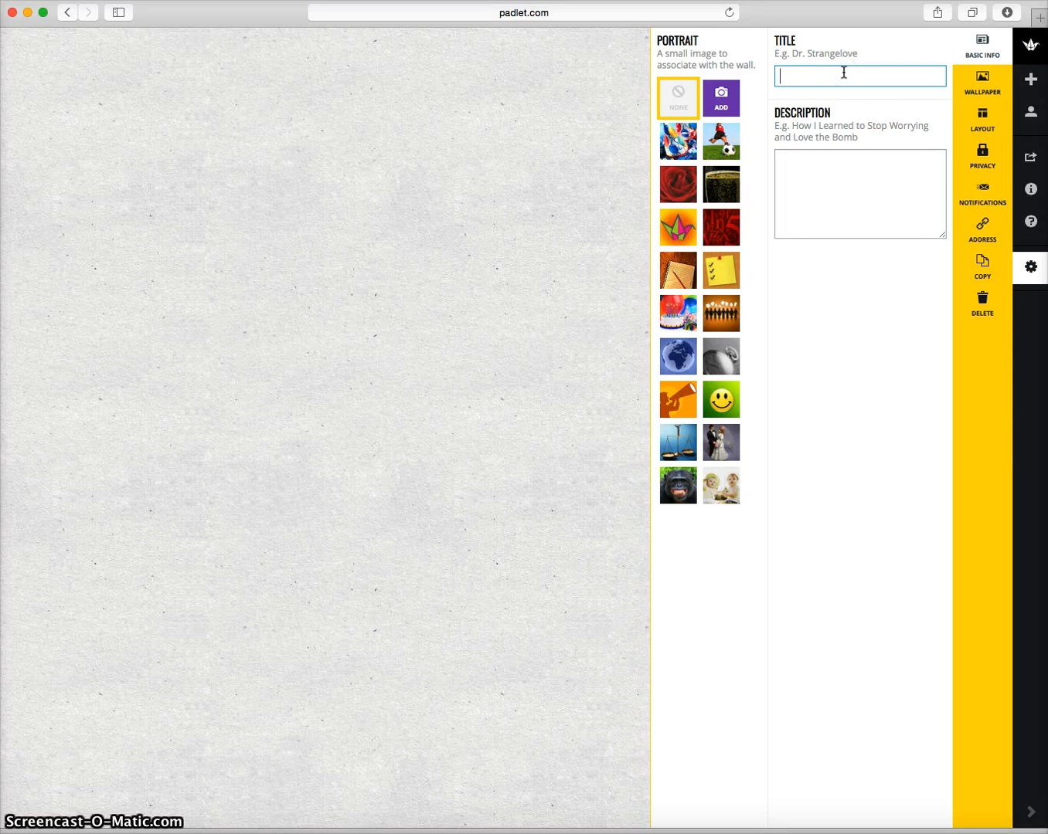
type("How to use ")
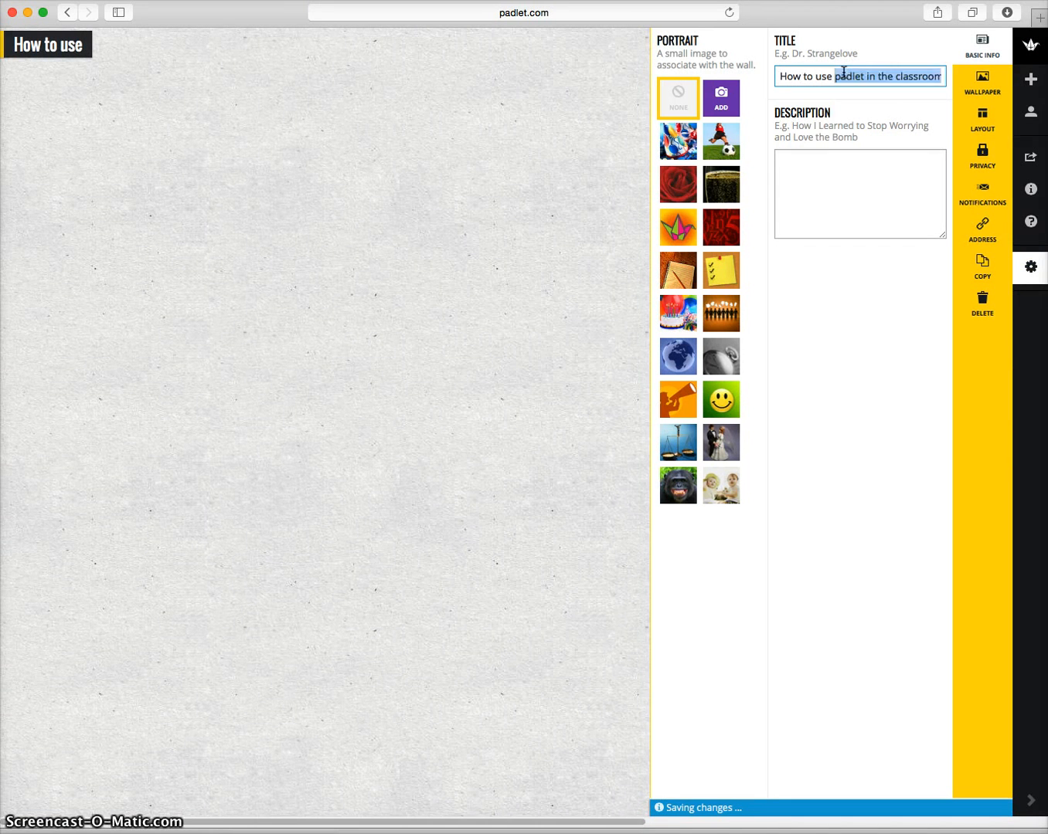
type("paddle in the c")
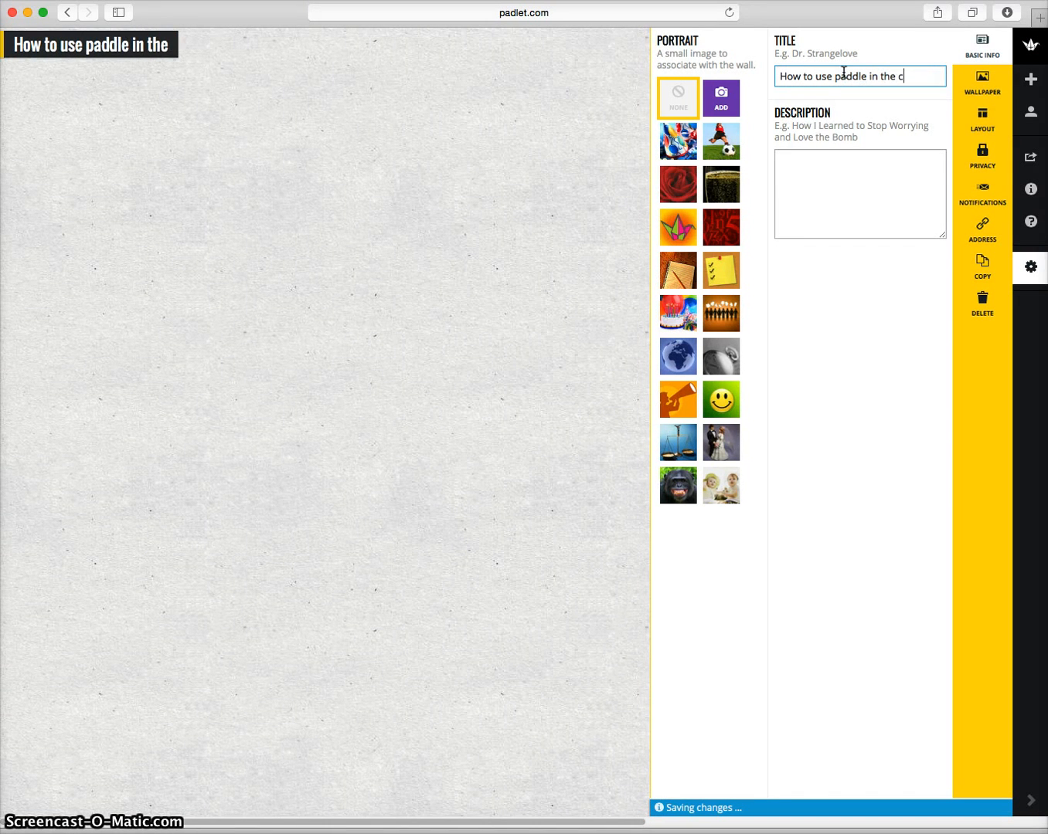
key("BackSpace")
key("BackSpace")
key("BackSpace")
key("BackSpace")
key("BackSpace")
key("BackSpace")
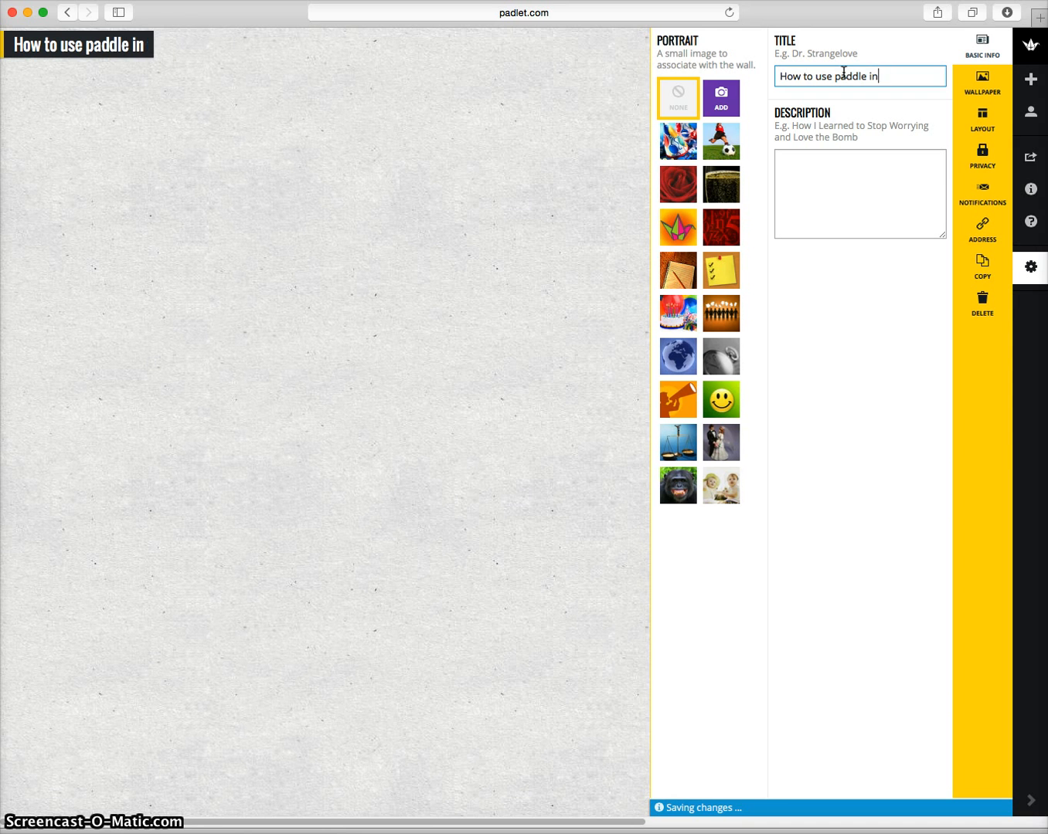
key("BackSpace")
key("BackSpace")
key("BackSpace")
key("BackSpace")
key("BackSpace")
key("BackSpace")
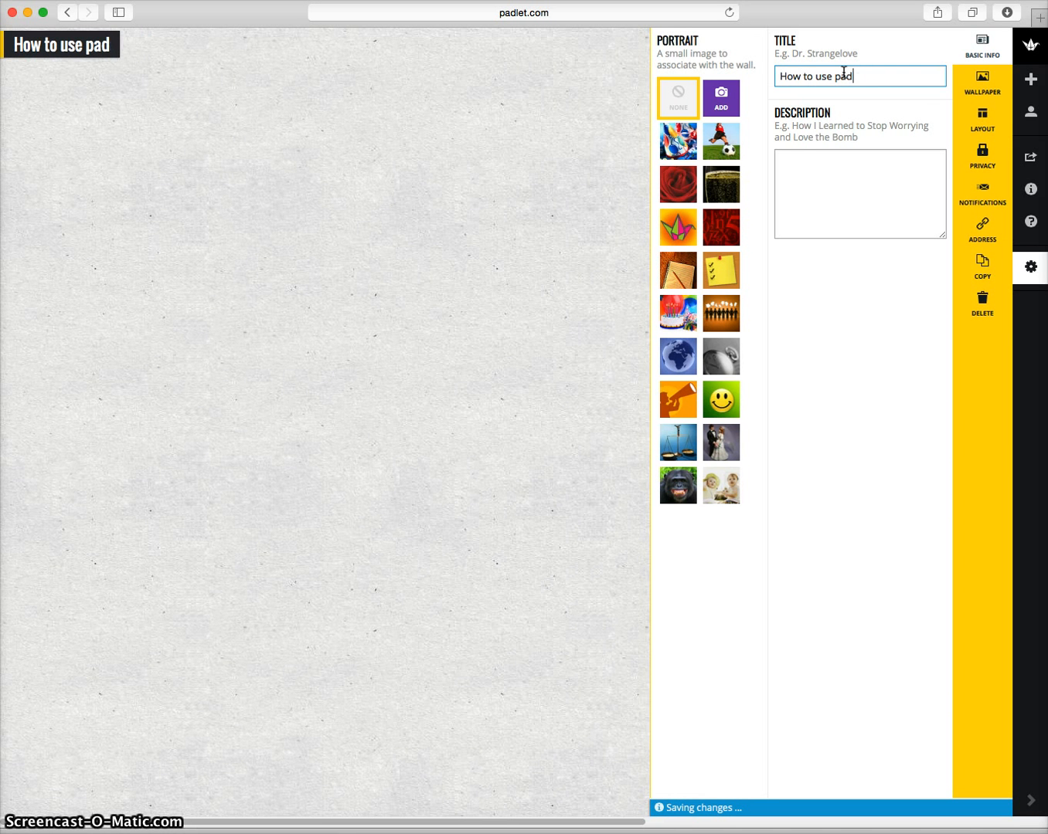
type("let i")
key("BackSpace")
key("BackSpace")
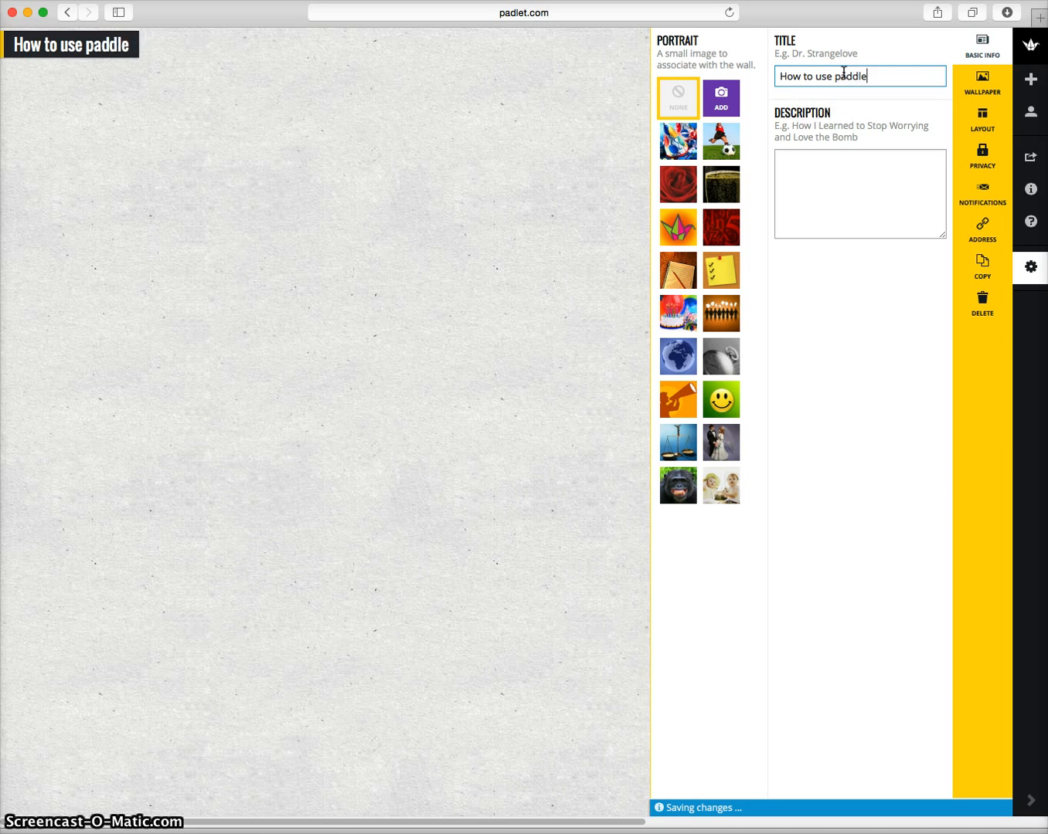
key("BackSpace")
key("BackSpace")
key("BackSpace")
type("let in the c")
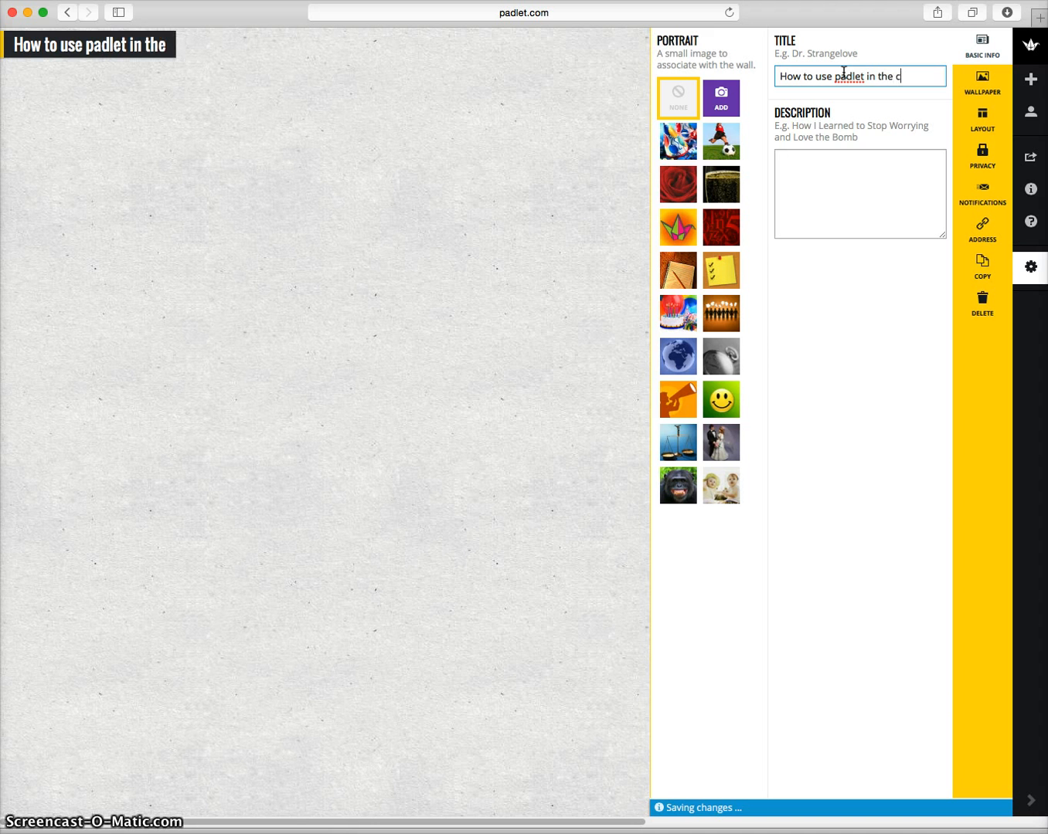
type("lassroom")
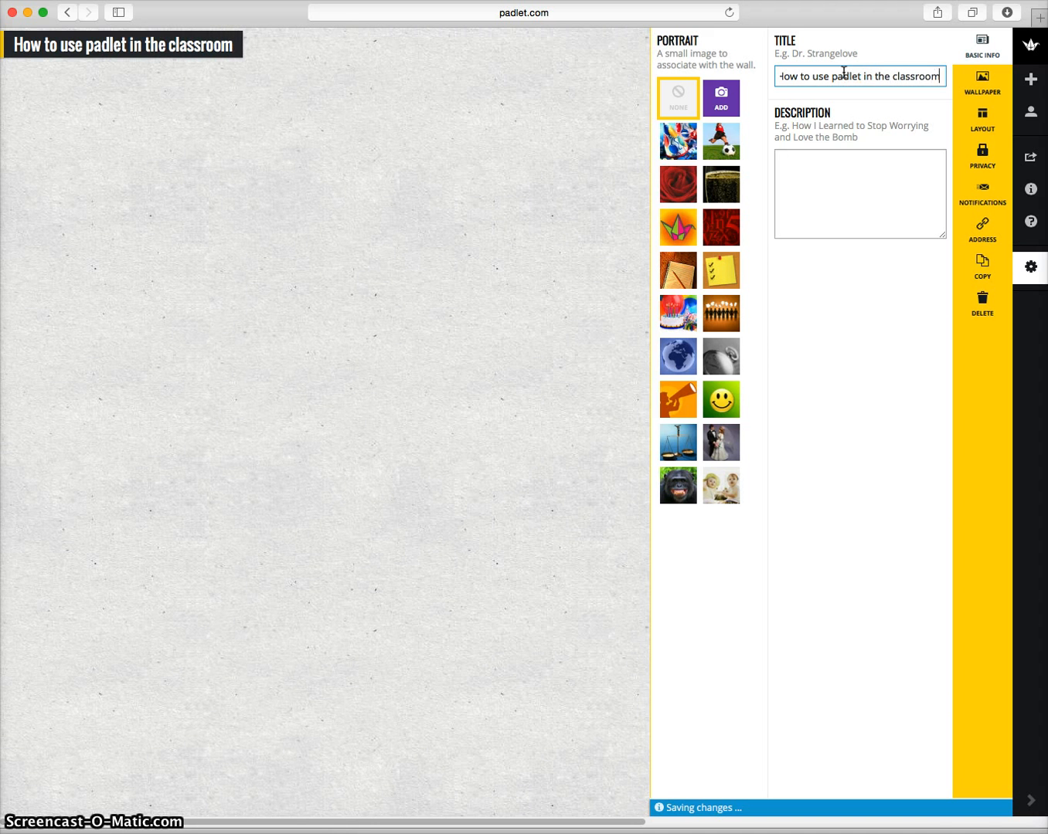
- Add the description 'Give ideas, images or weblink on how to effectively use paddle in the classroom.'
left_click(842, 158)
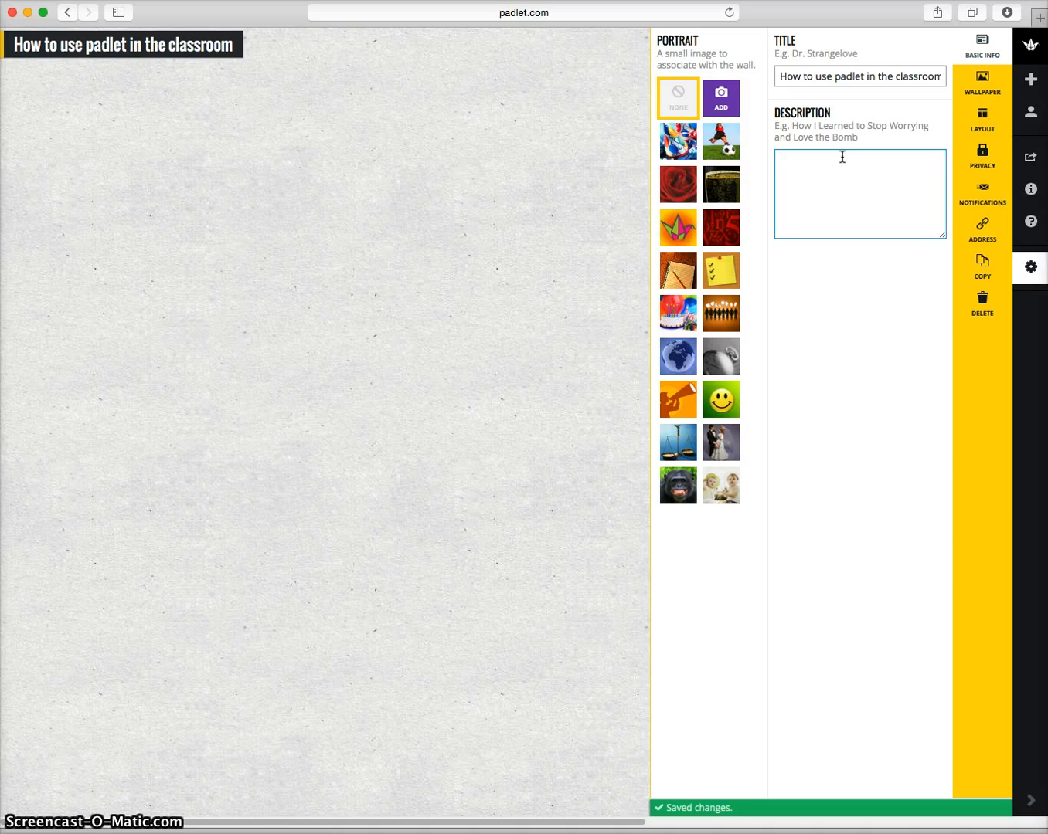
type("Give ideas,")
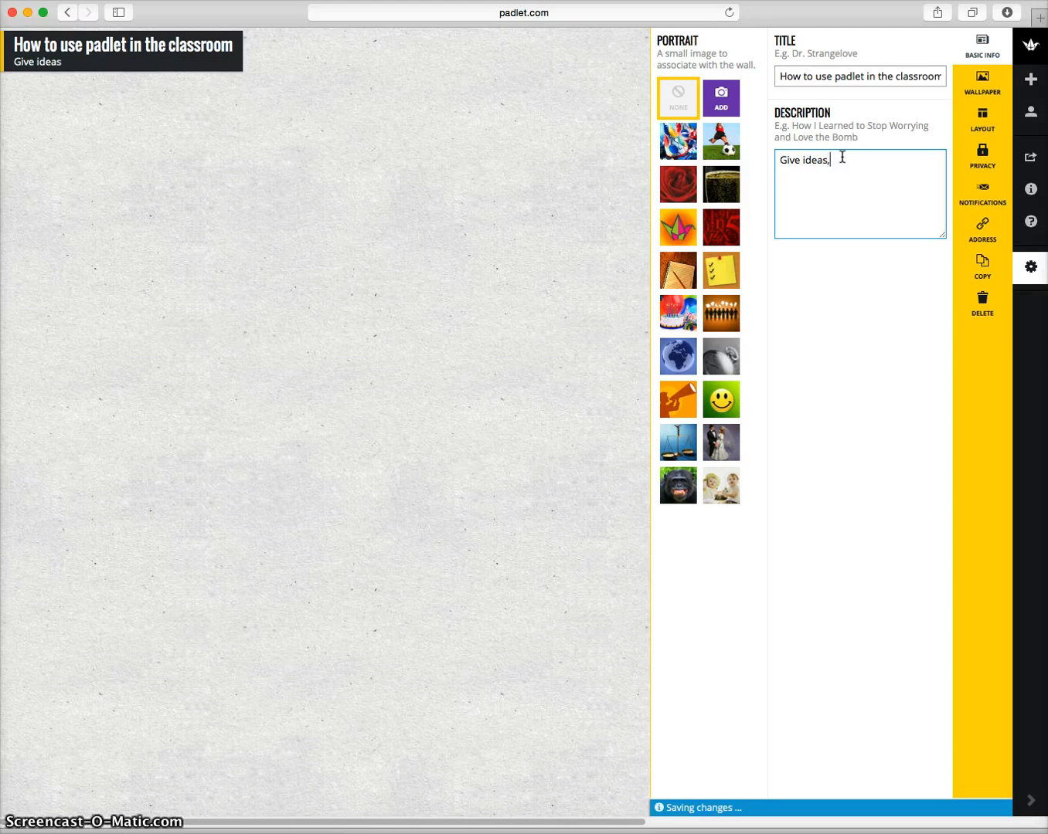
type(" images or weblinks")
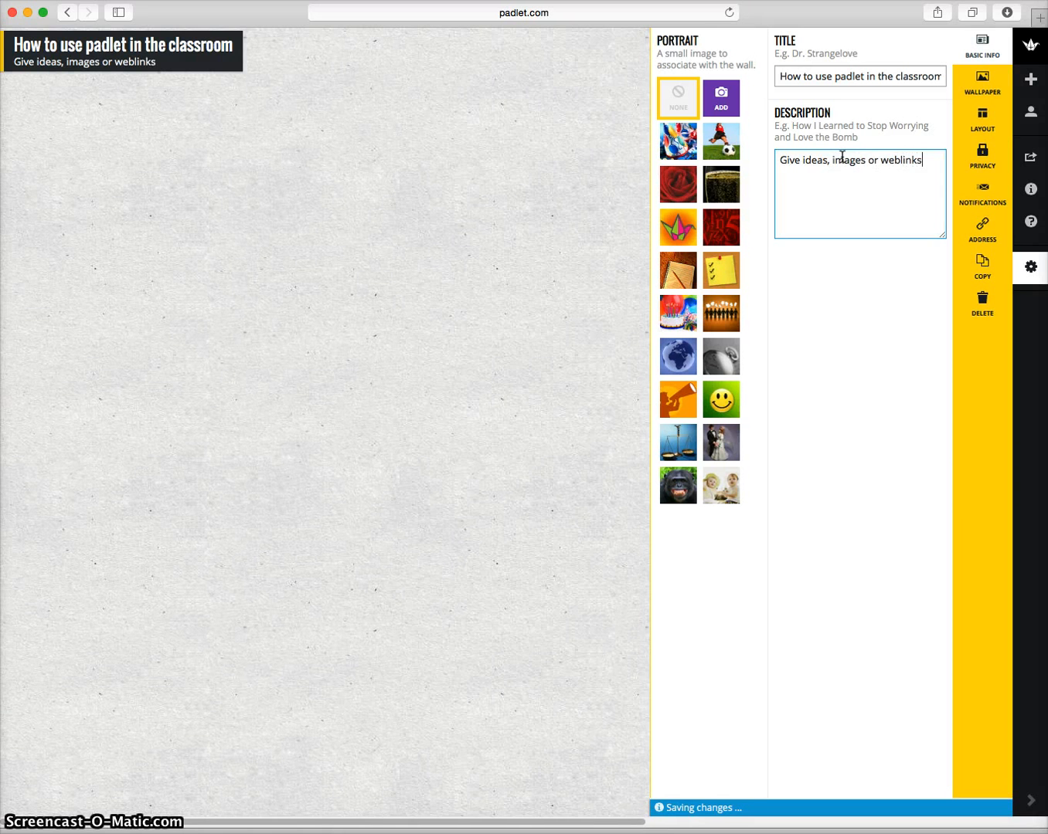
key("BackSpace")
type("on how to effectively ")
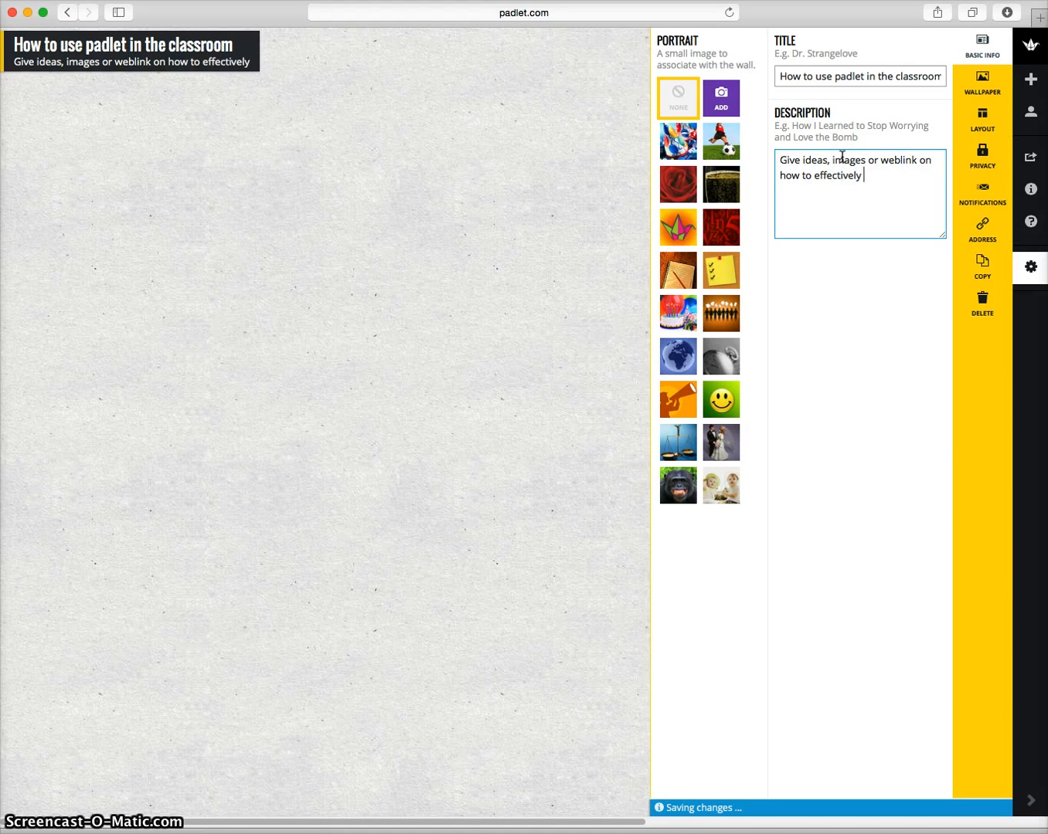
type("use paddle in the ")
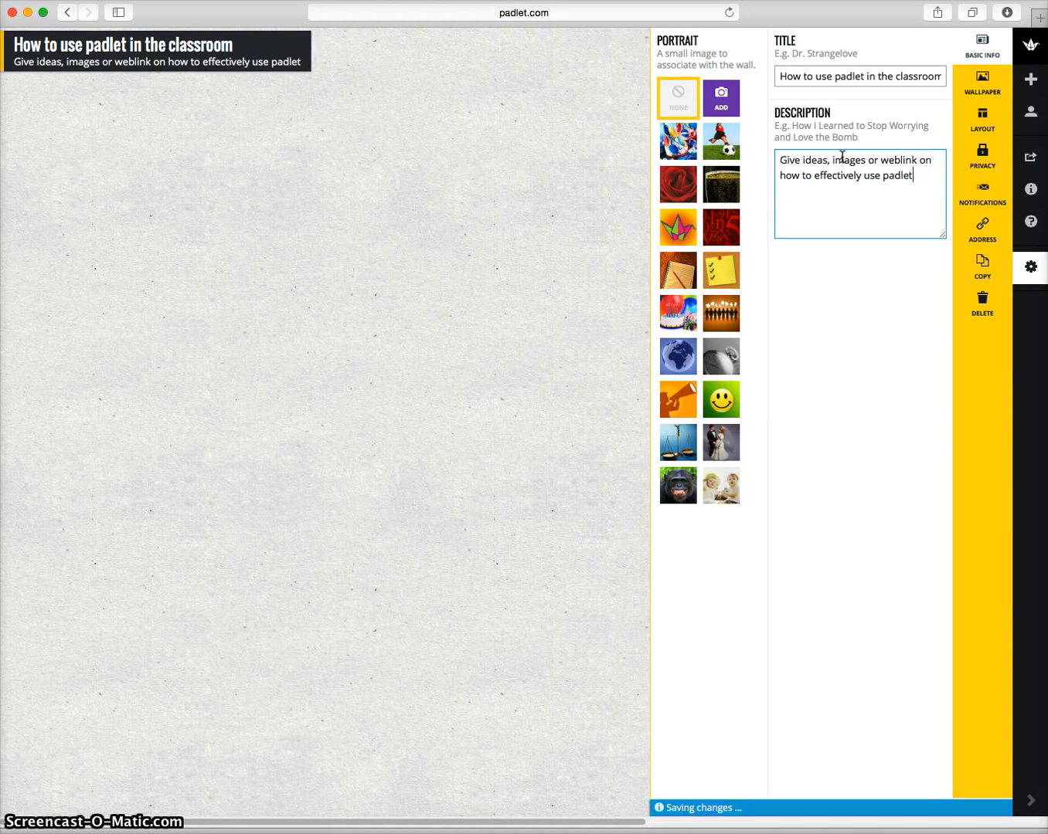
type("classroom.")
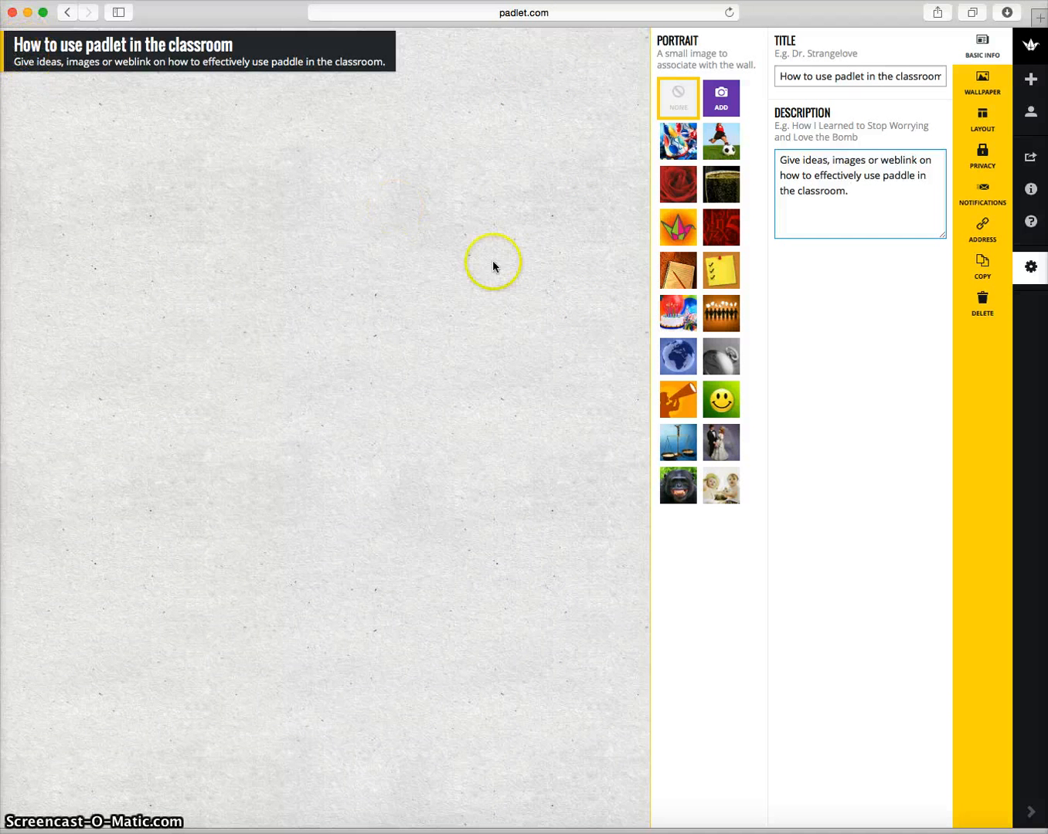
left_click(681, 233)
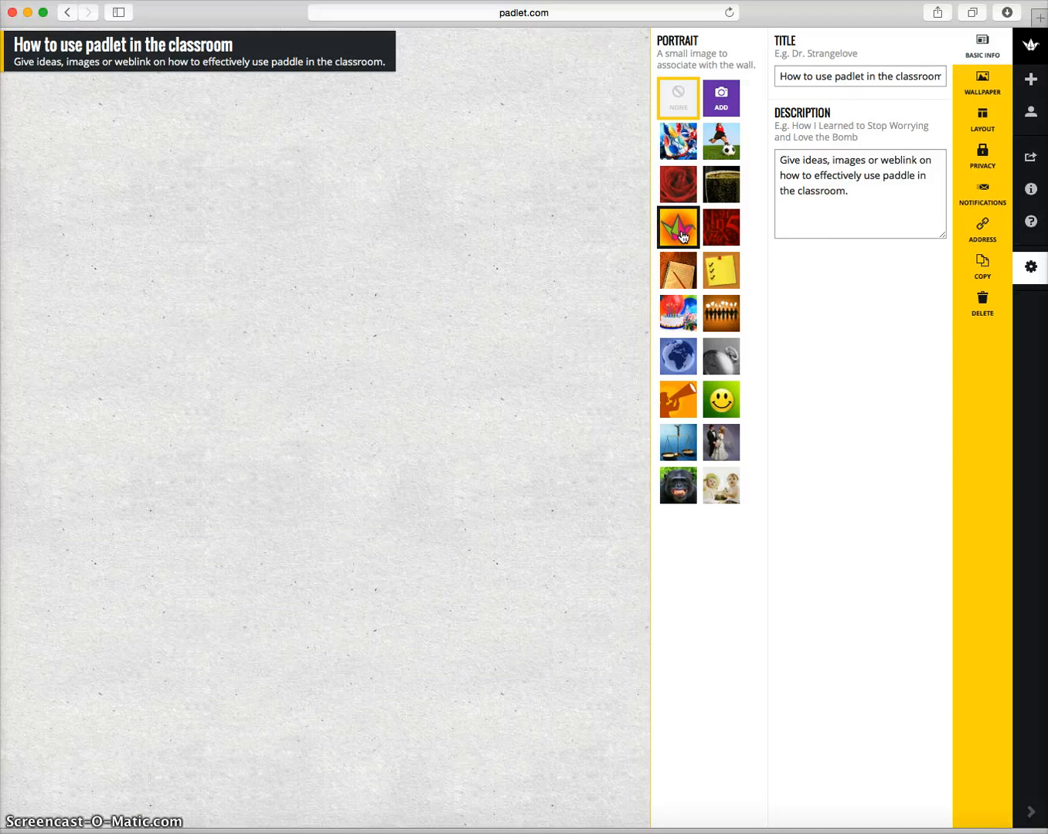
left_click(299, 157)
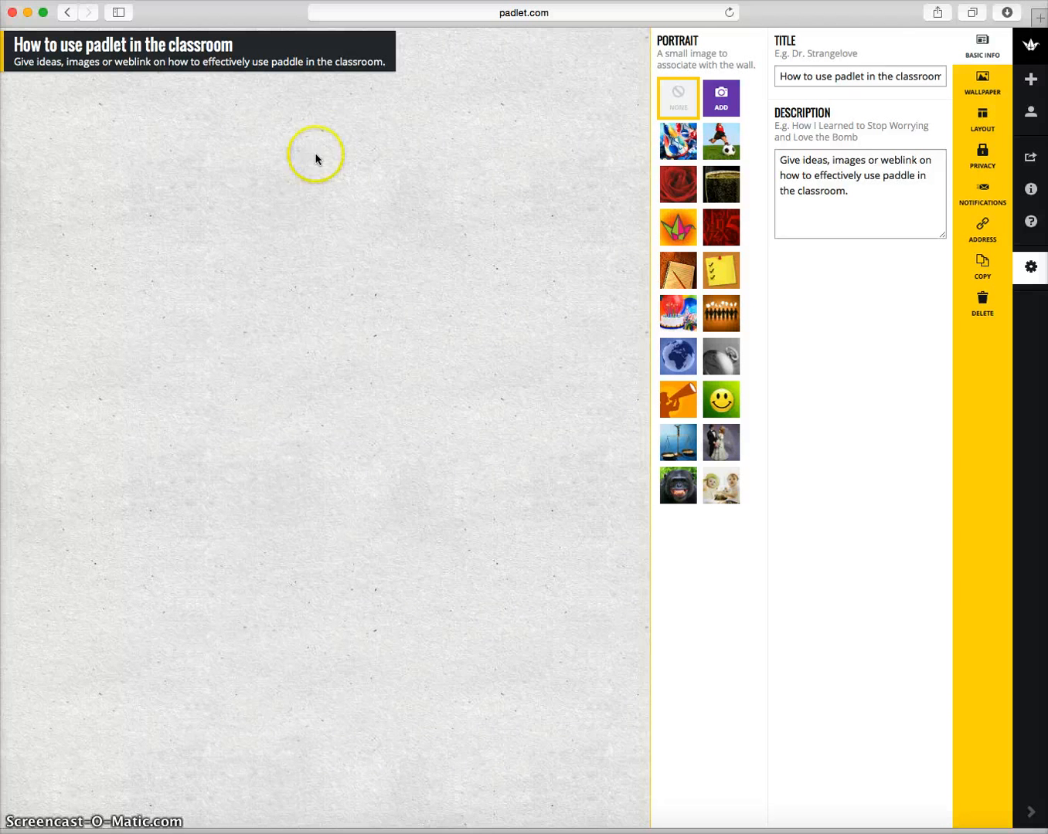
- Browse the wallpapers and apply the green Grass background
left_click(981, 87)
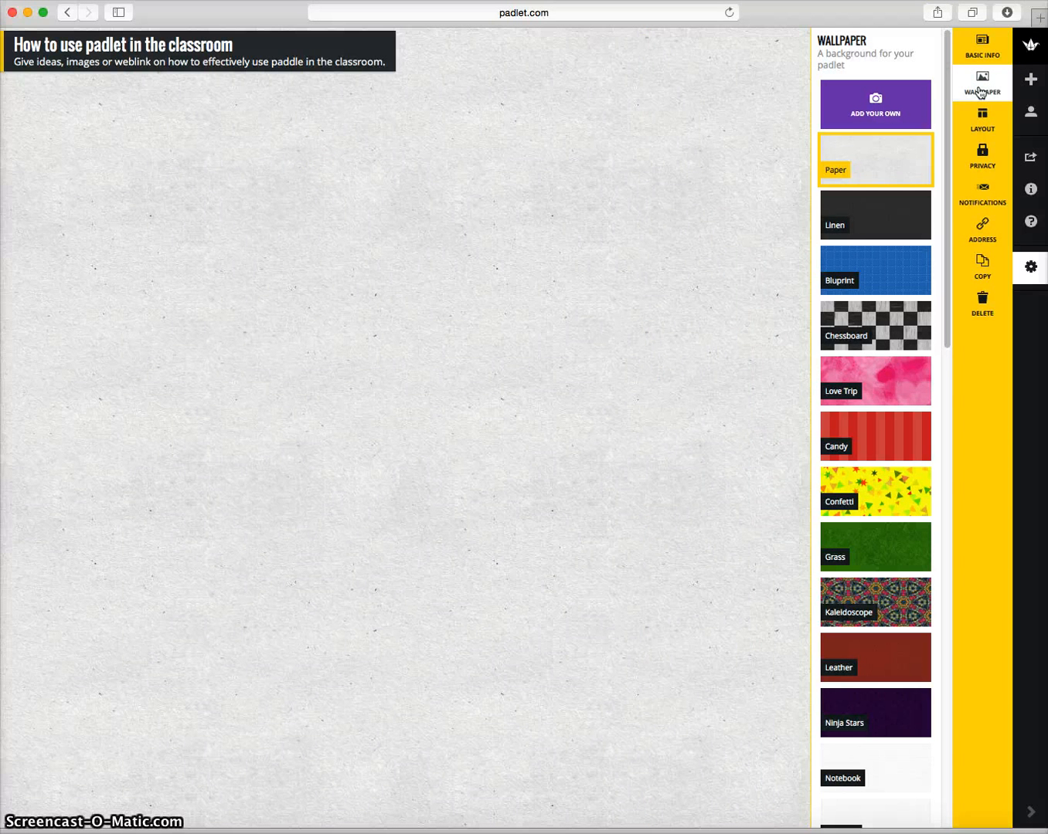
scroll(900, 363, "down", 10)
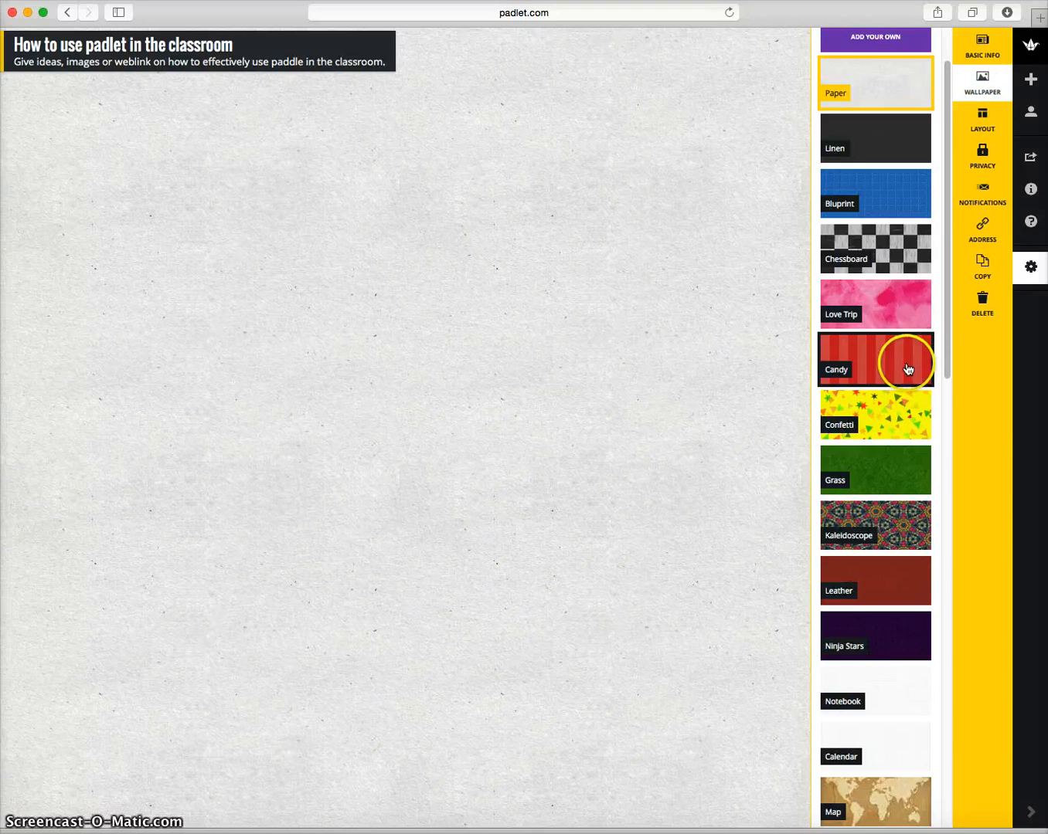
scroll(903, 374, "down", 5)
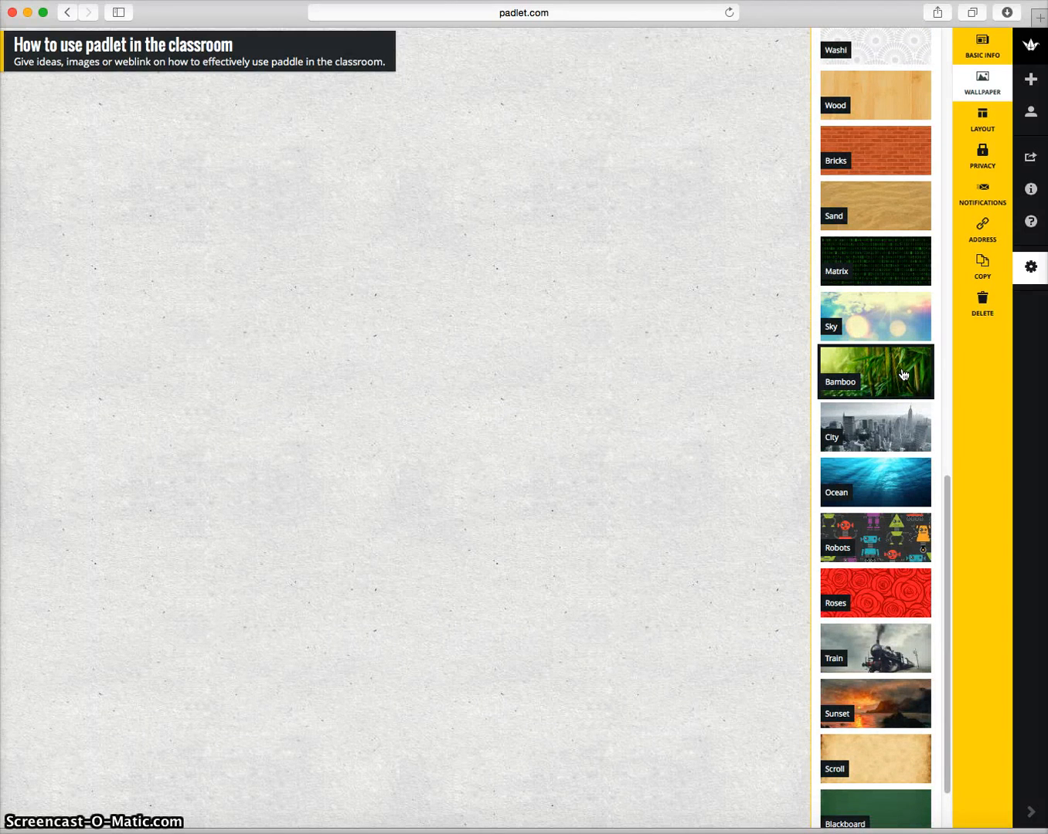
scroll(902, 367, "up", 20)
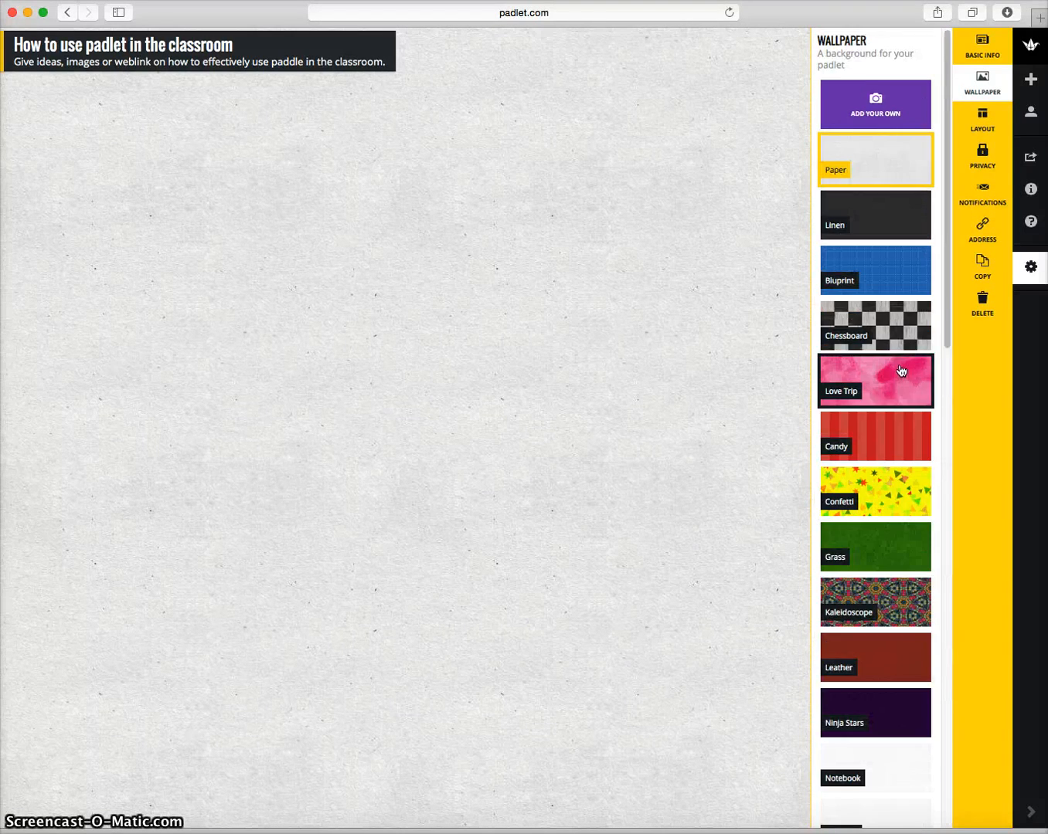
left_click(839, 70)
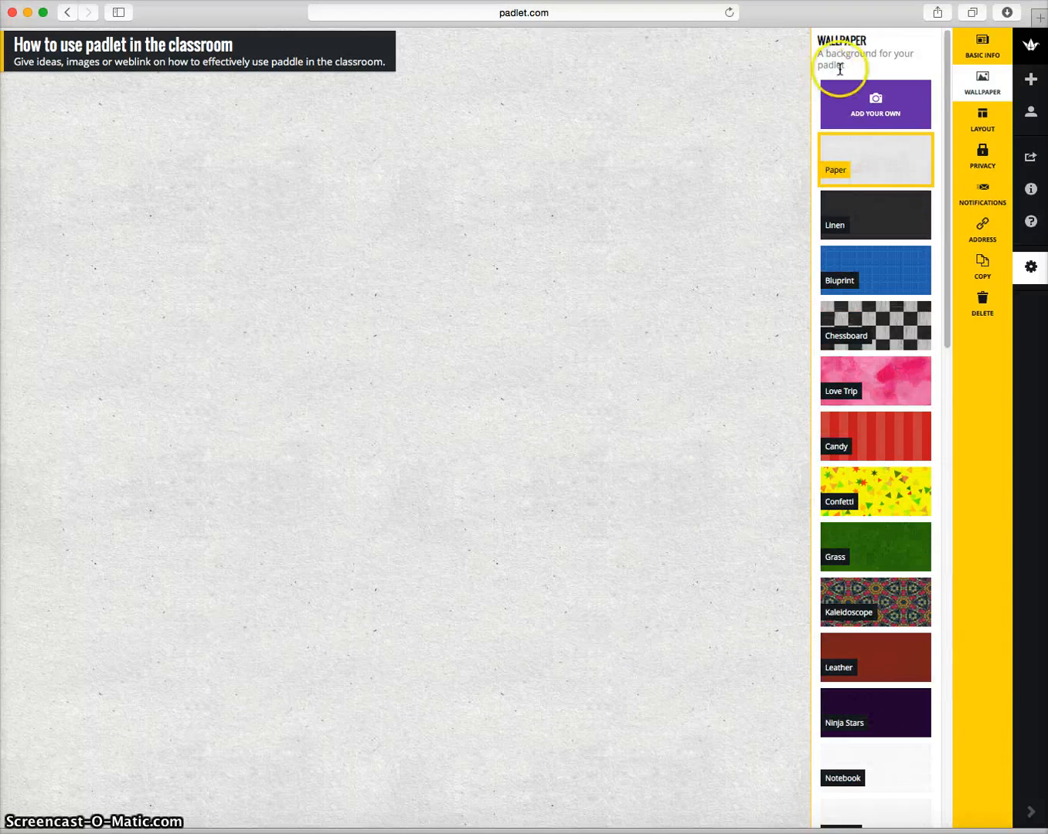
left_click(874, 548)
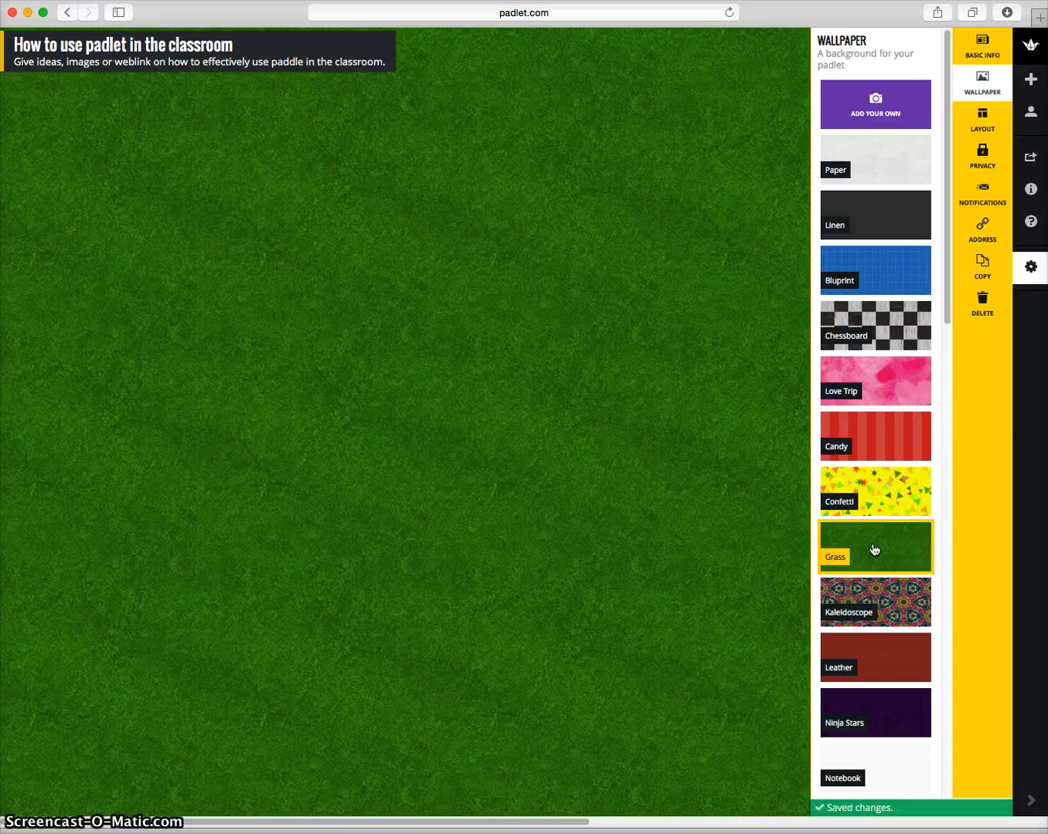
- Close the settings, try placing empty posts on the wall, and discard them
left_click(982, 123)
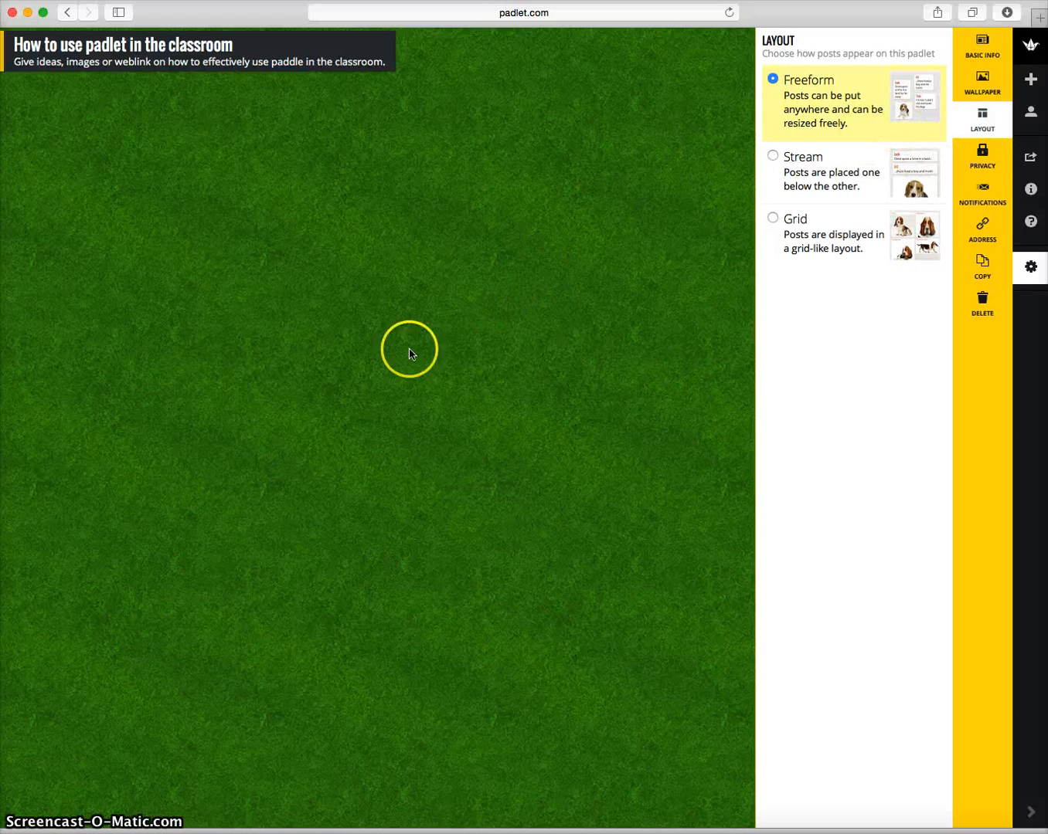
left_click(374, 365)
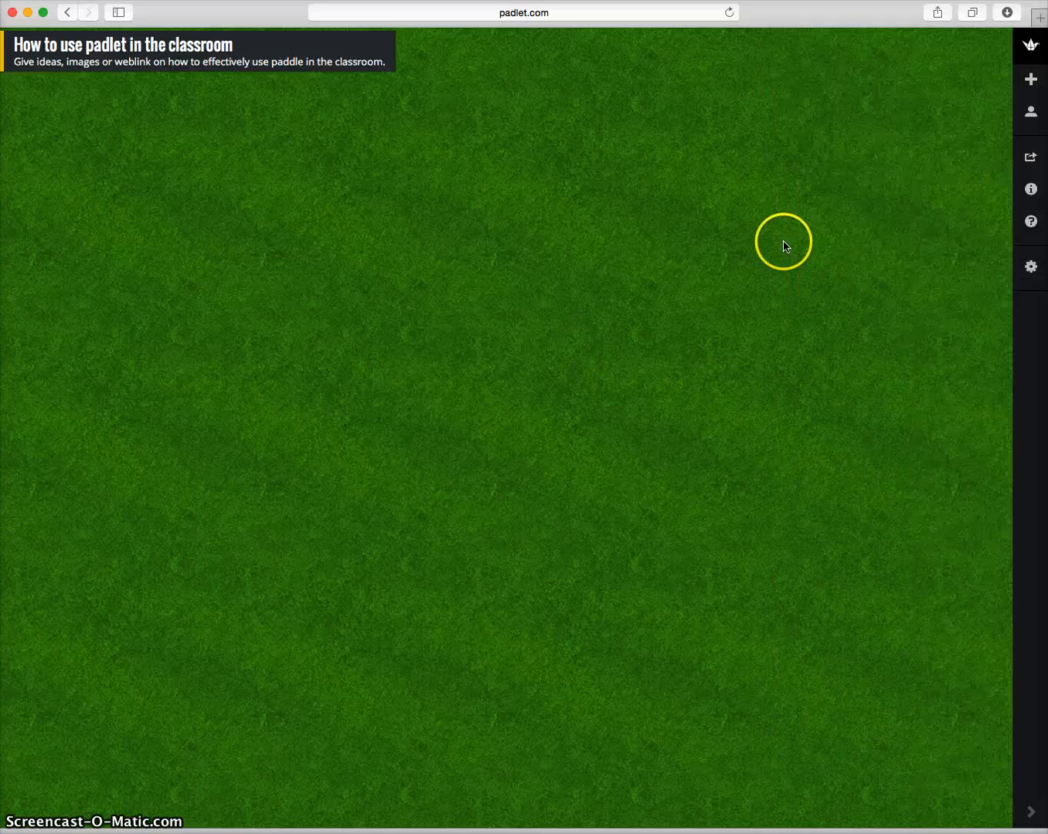
left_click(418, 338)
double_click(419, 333)
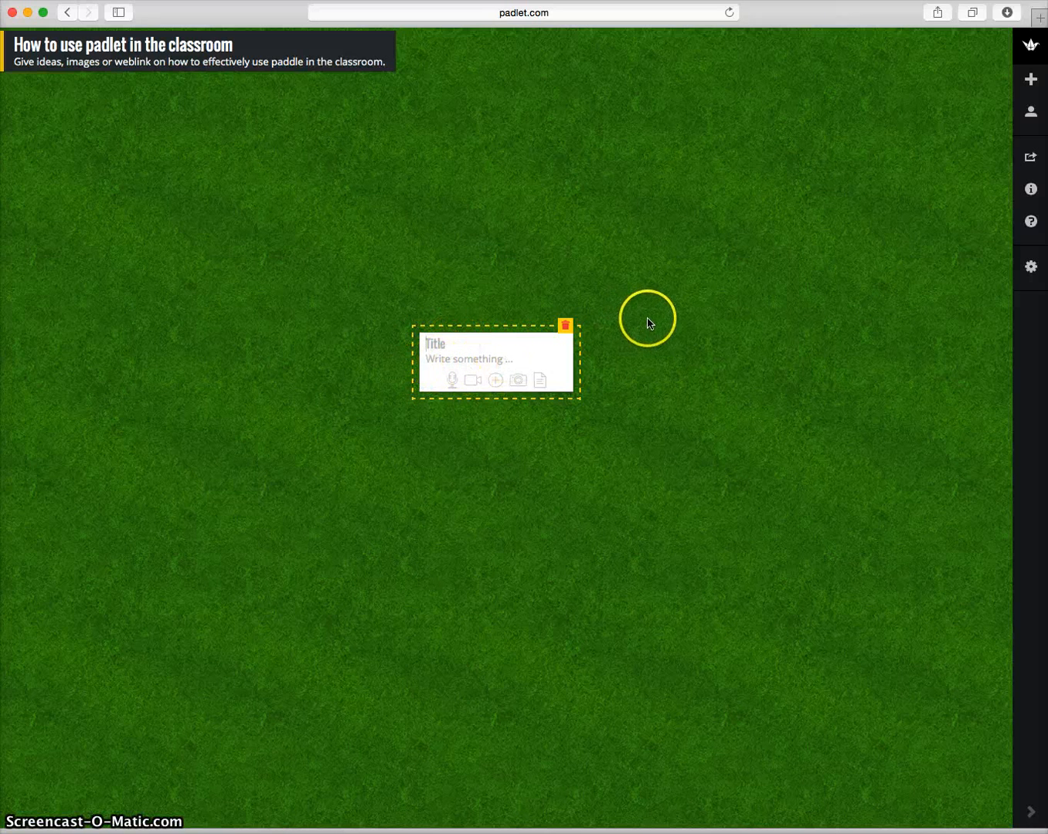
double_click(837, 292)
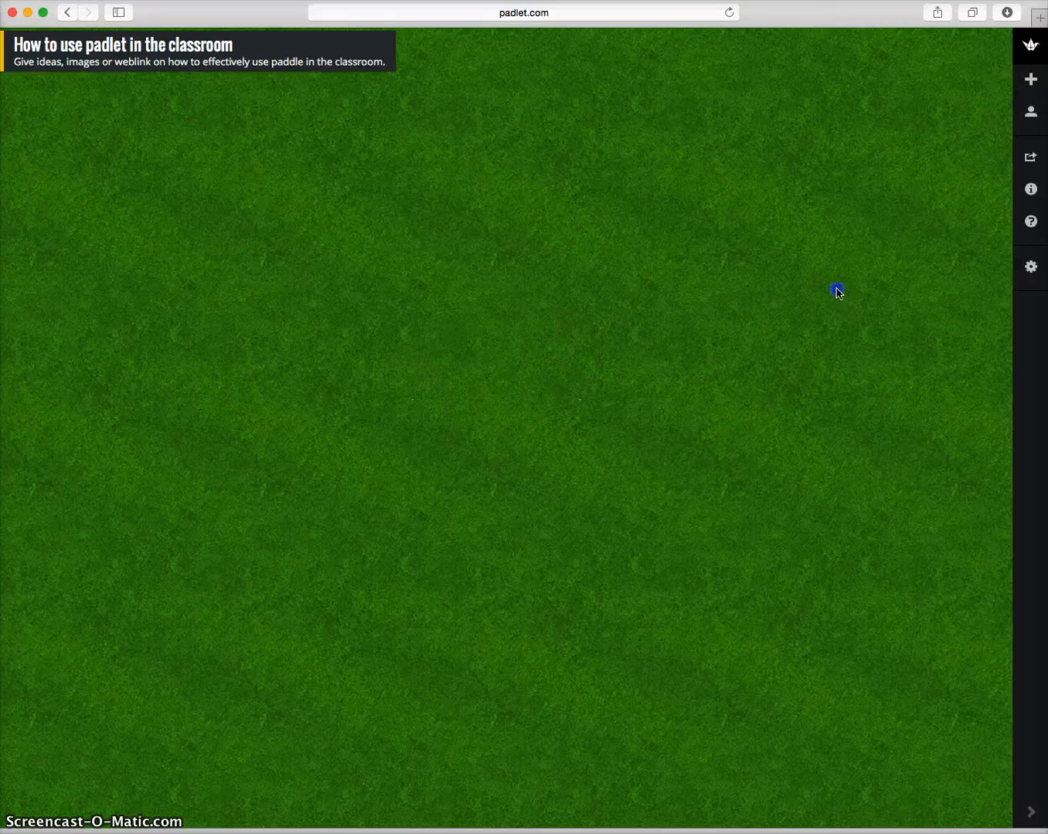
double_click(239, 265)
left_click(286, 407)
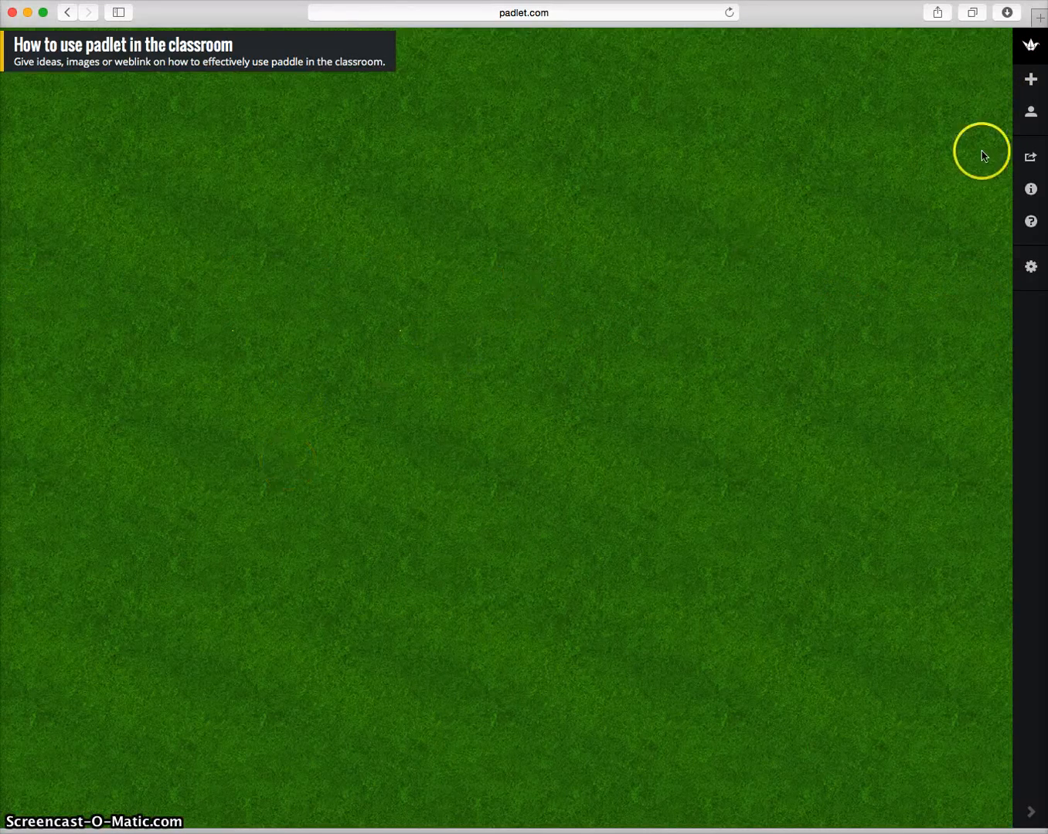
- Switch the padlet layout from Freeform to Stream
left_click(1031, 268)
left_click(980, 120)
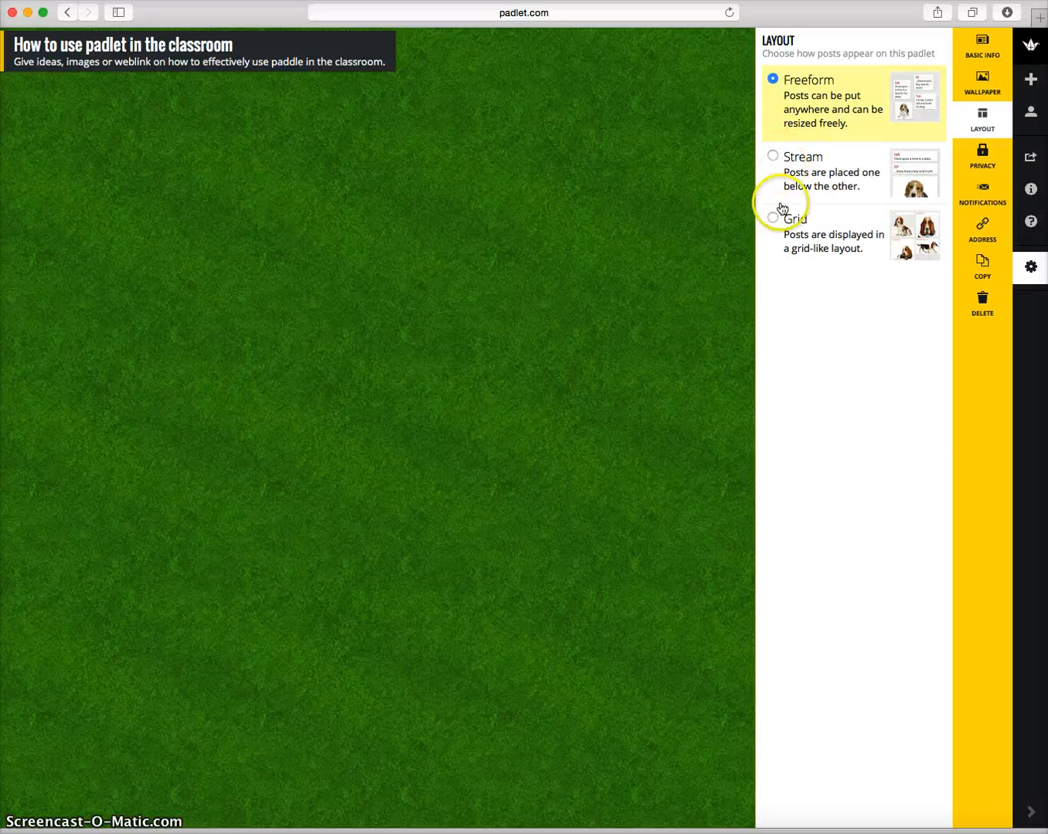
left_click(772, 158)
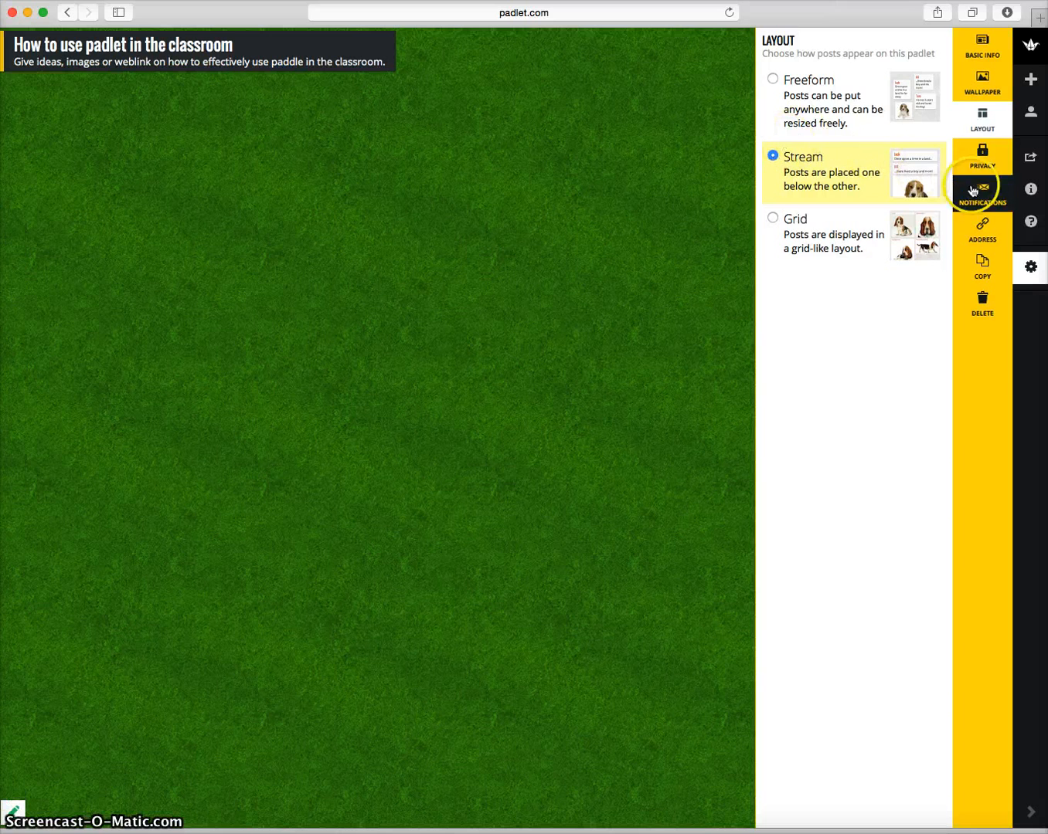
- Set the padlet's privacy to Password Protected
left_click(984, 163)
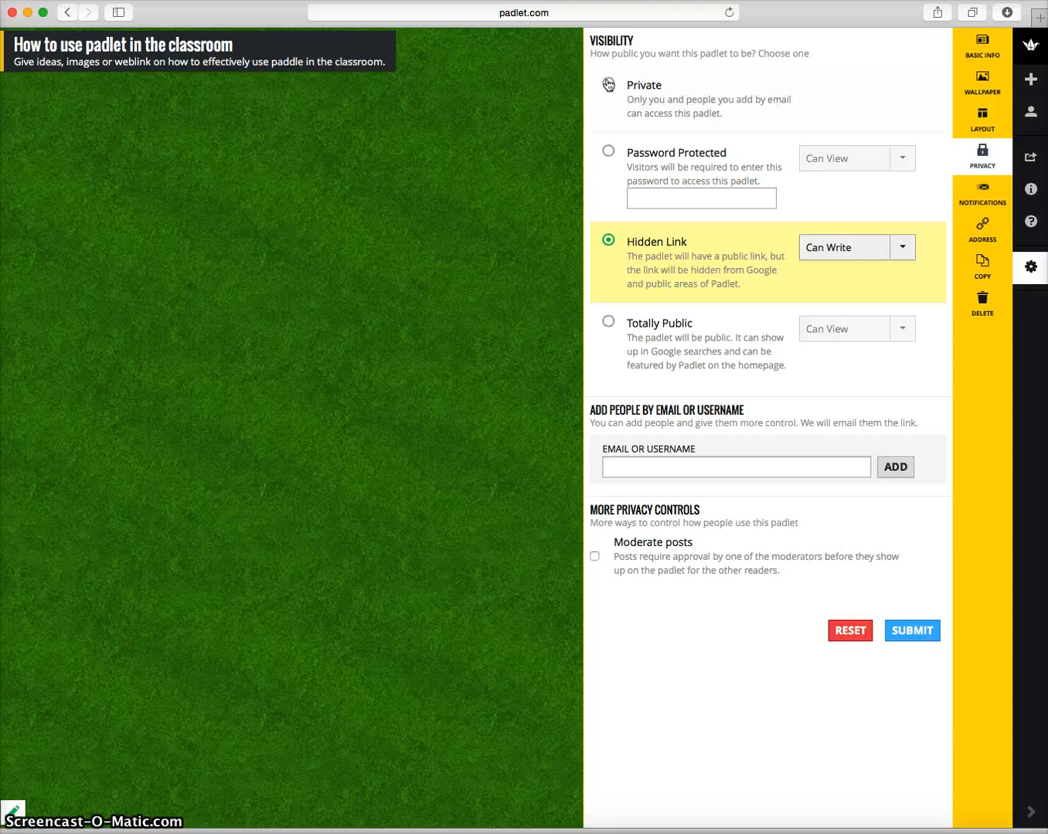
left_click(608, 152)
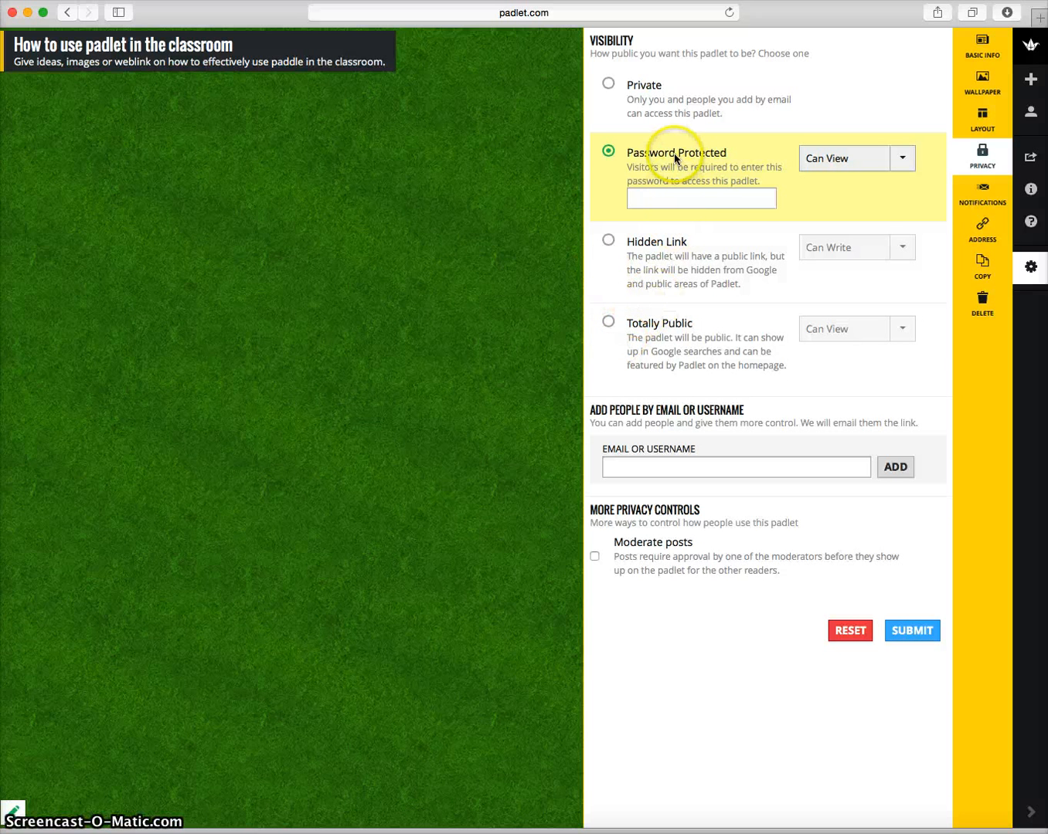
- Review visitor permissions, then switch to Hidden Link with Can Write and moderation off
left_click(902, 159)
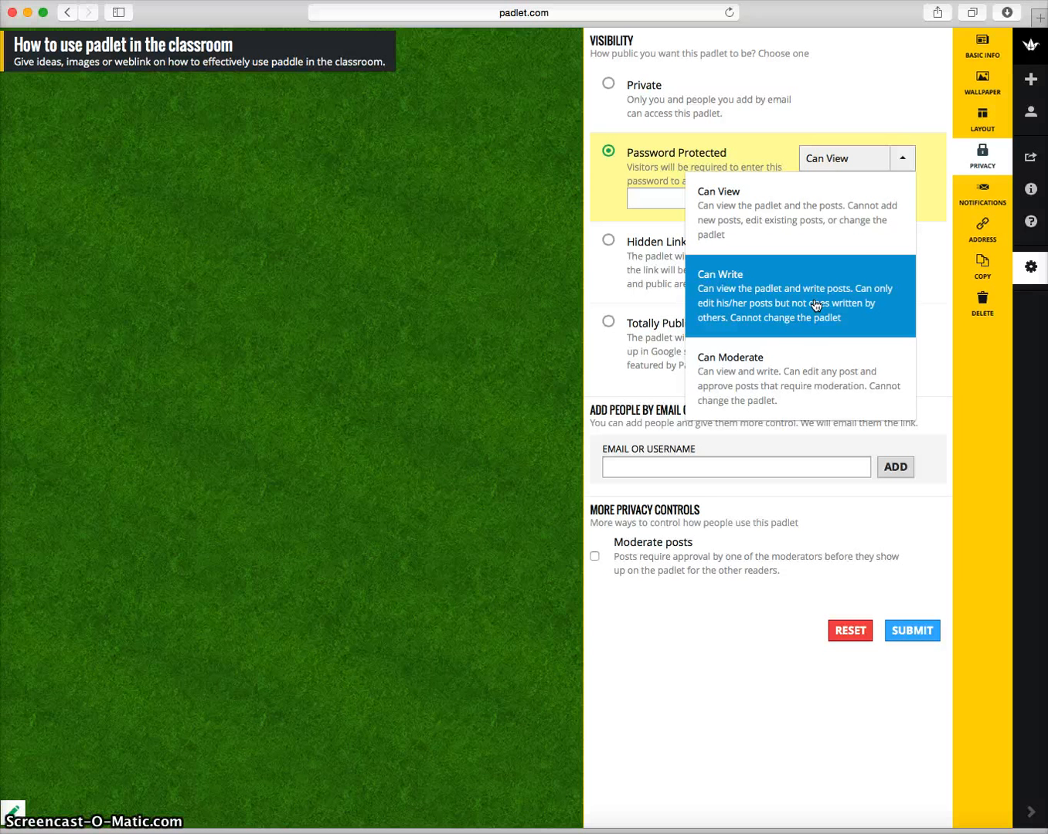
left_click(788, 369)
left_click(616, 263)
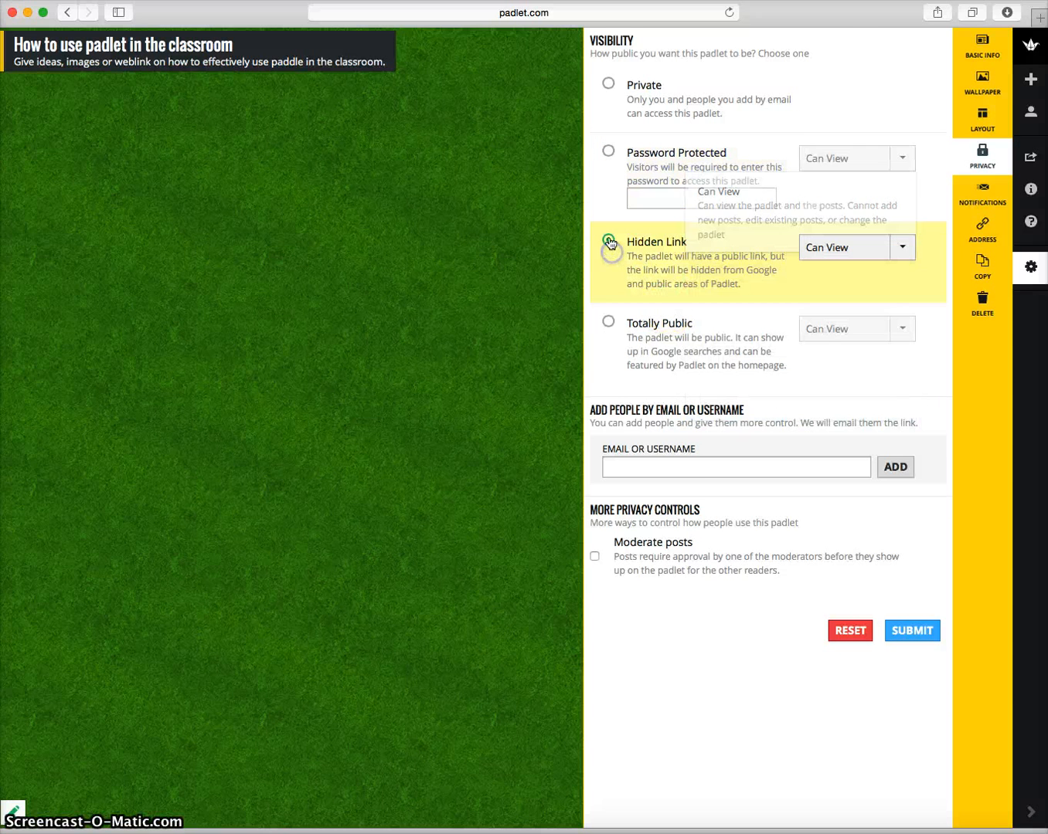
left_click(895, 246)
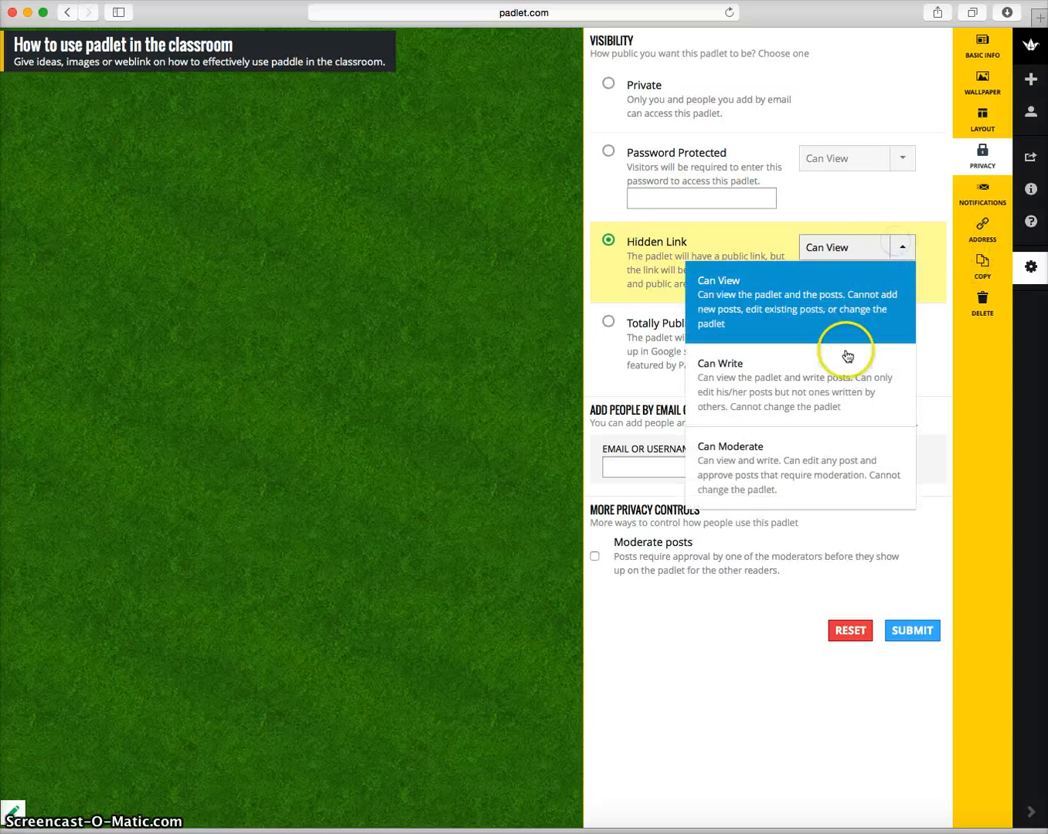
left_click(777, 377)
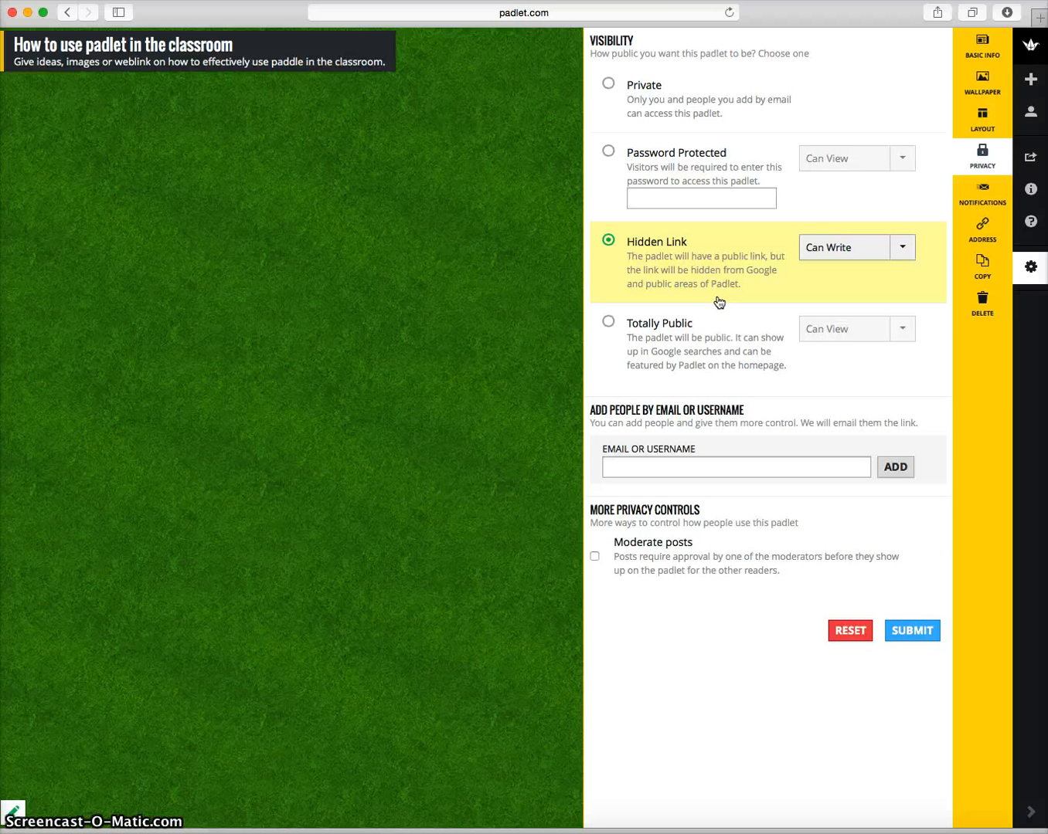
left_click(595, 558)
left_click(596, 558)
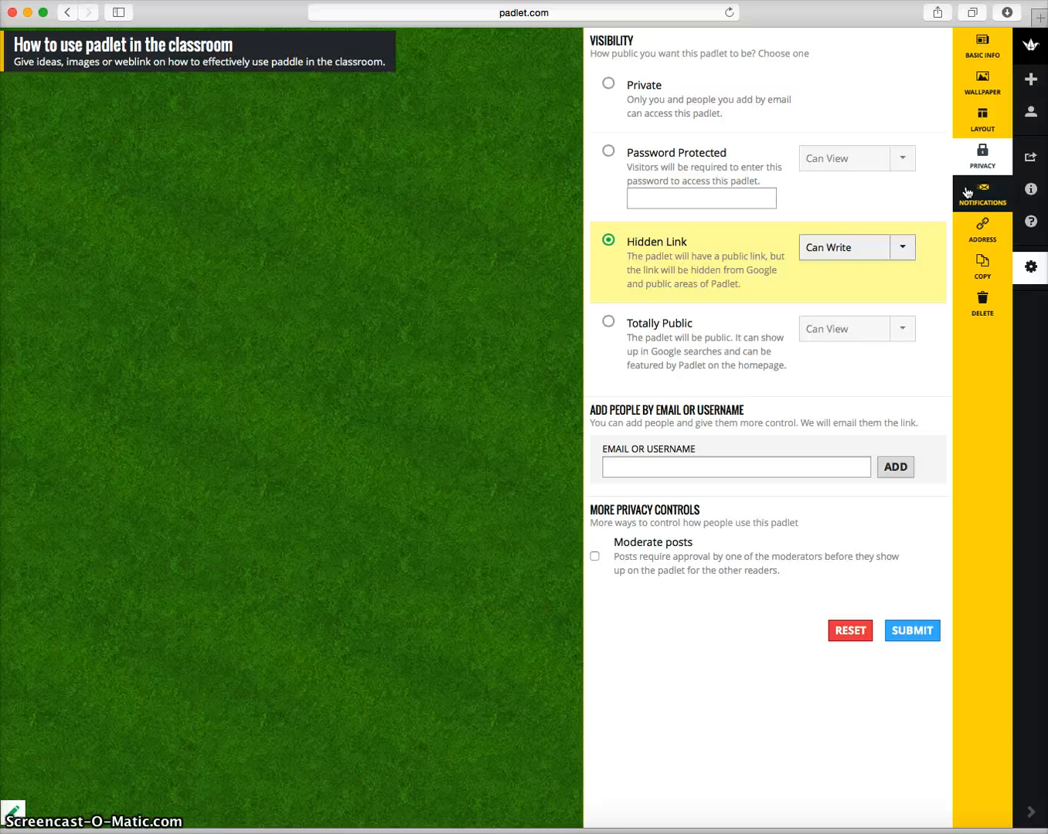
- Pick the custom padlet.com address 'classpadlet' for the padlet
left_click(960, 232)
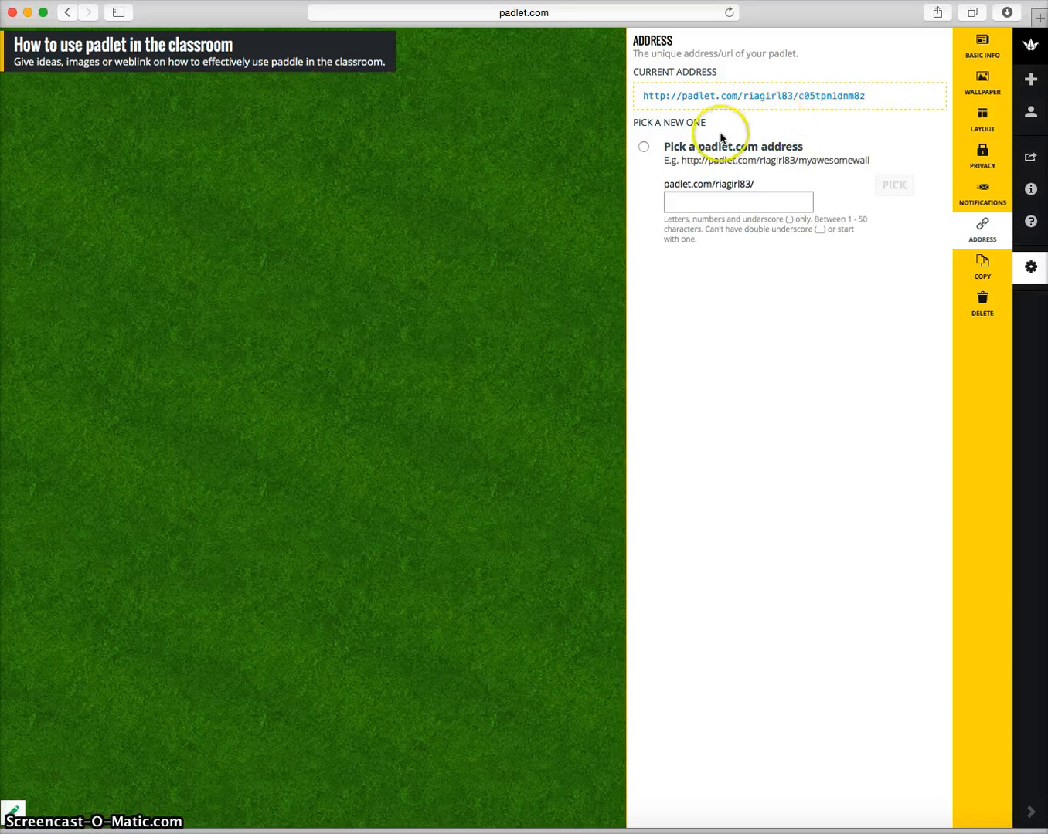
left_click(642, 149)
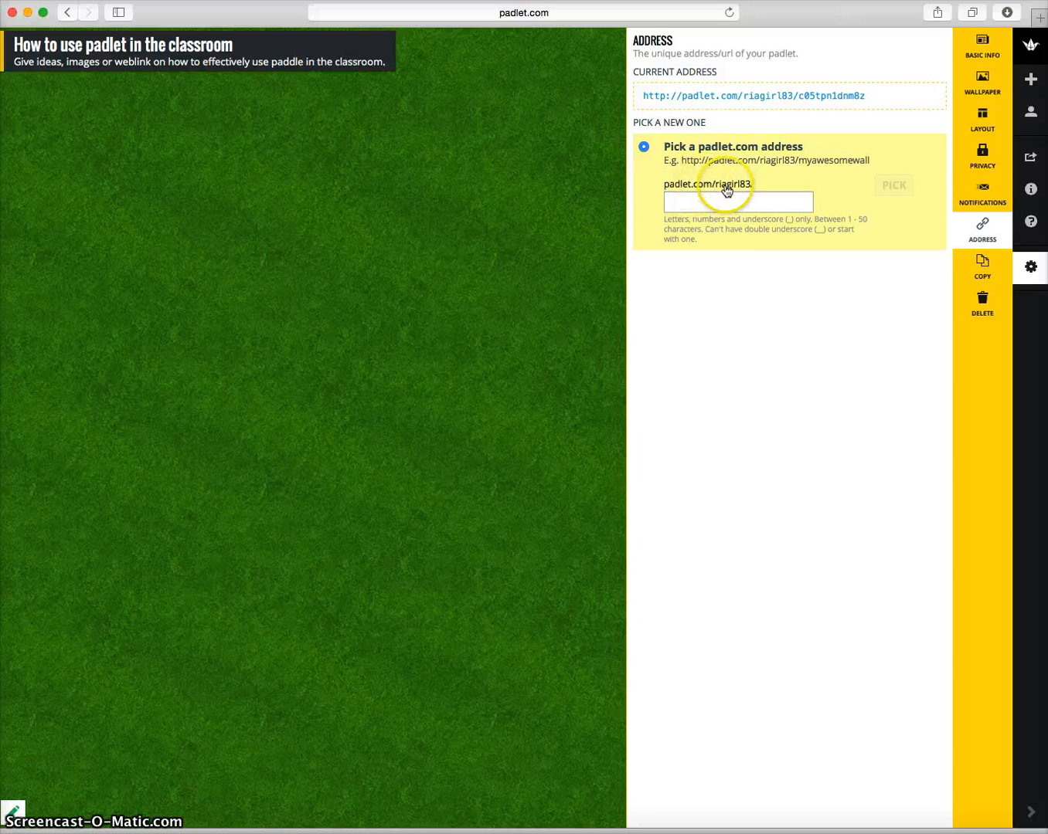
left_click(700, 203)
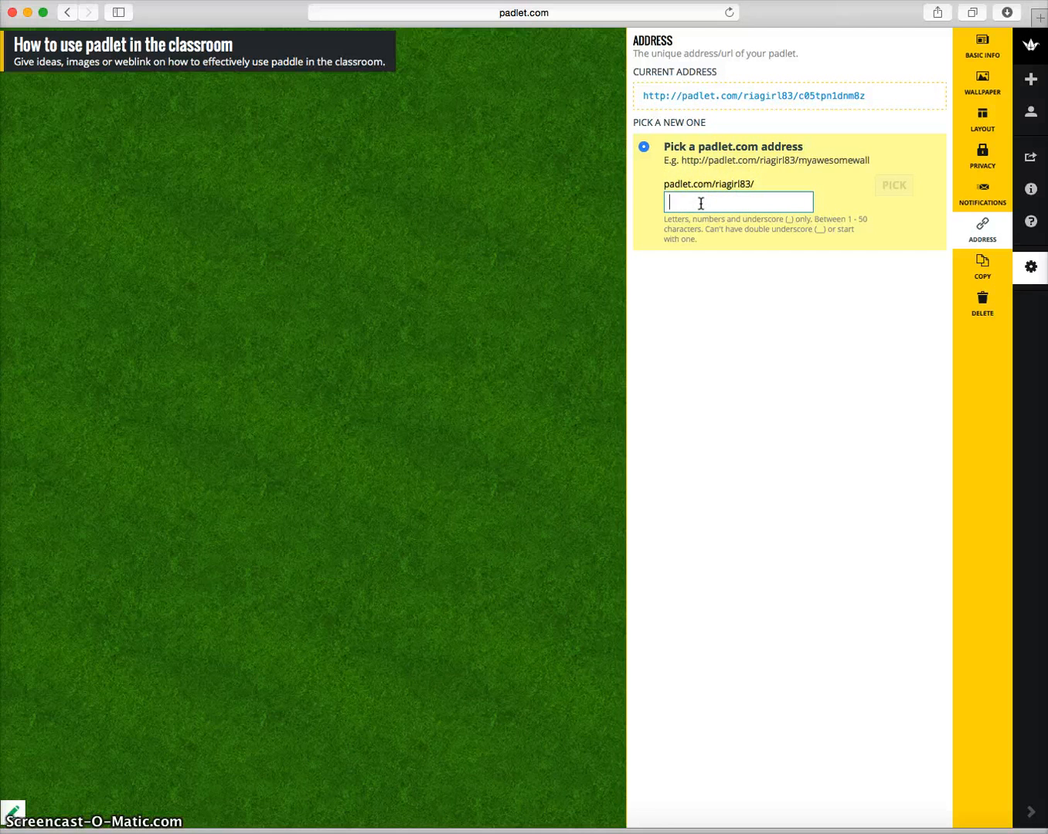
type("classp")
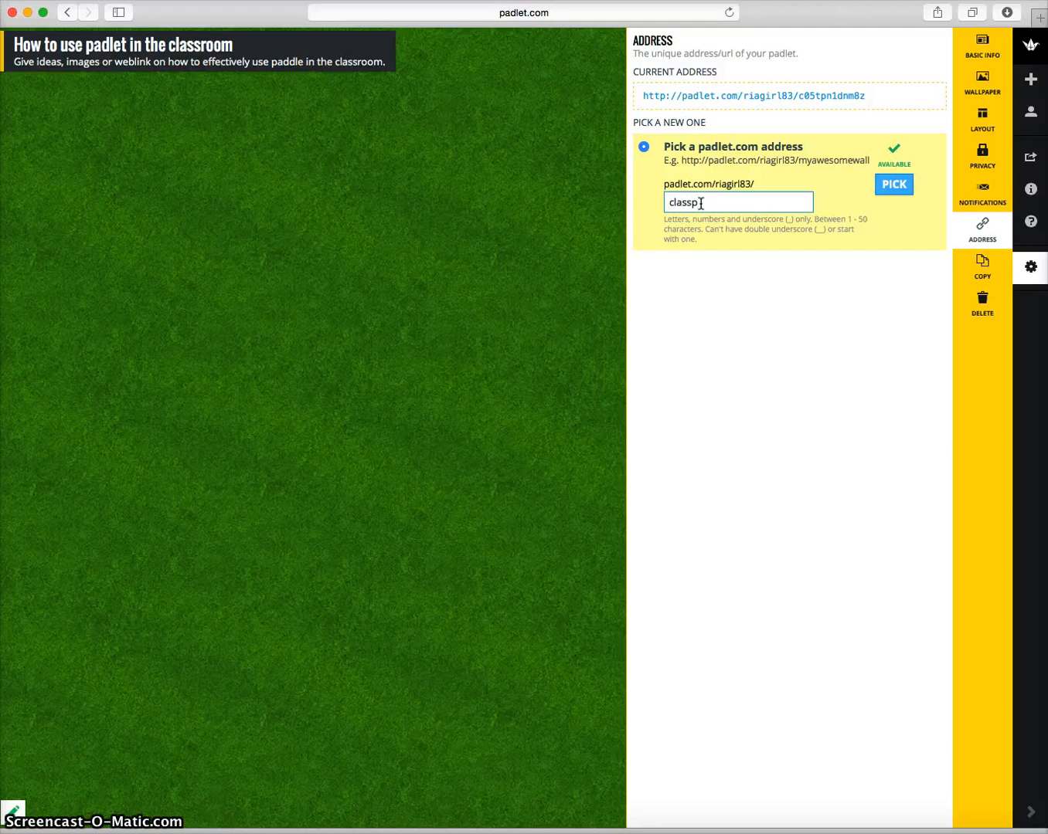
type("adlet")
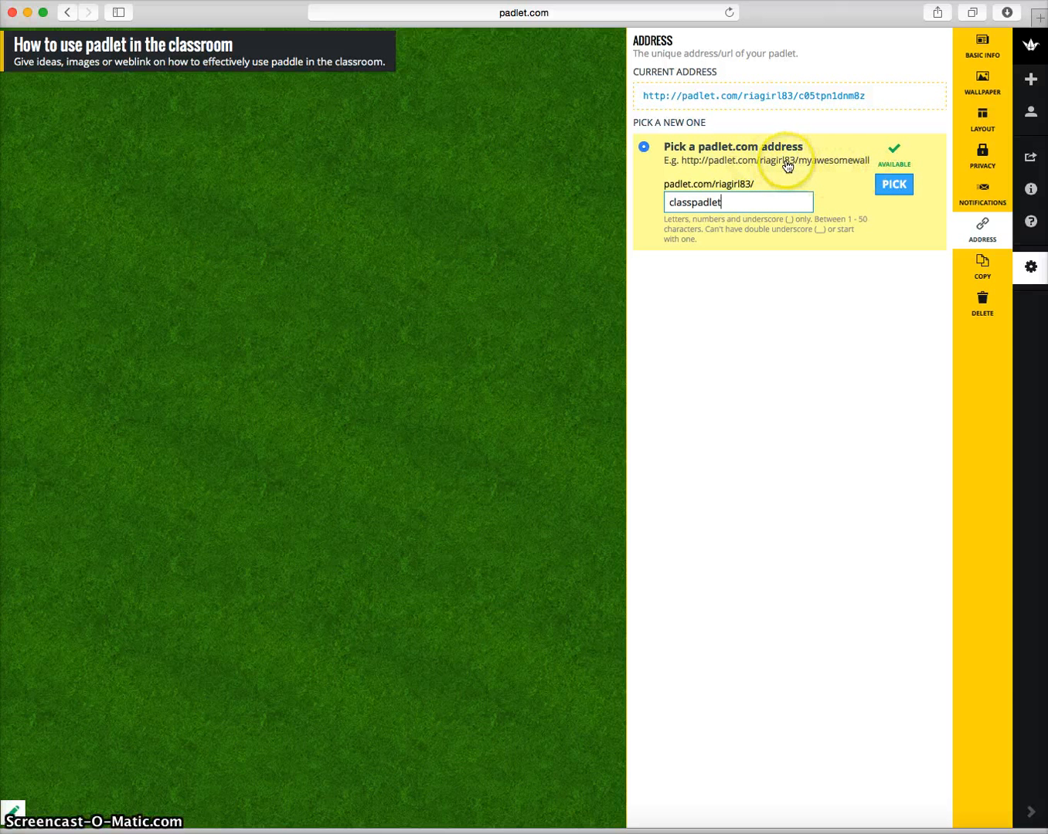
left_click(893, 185)
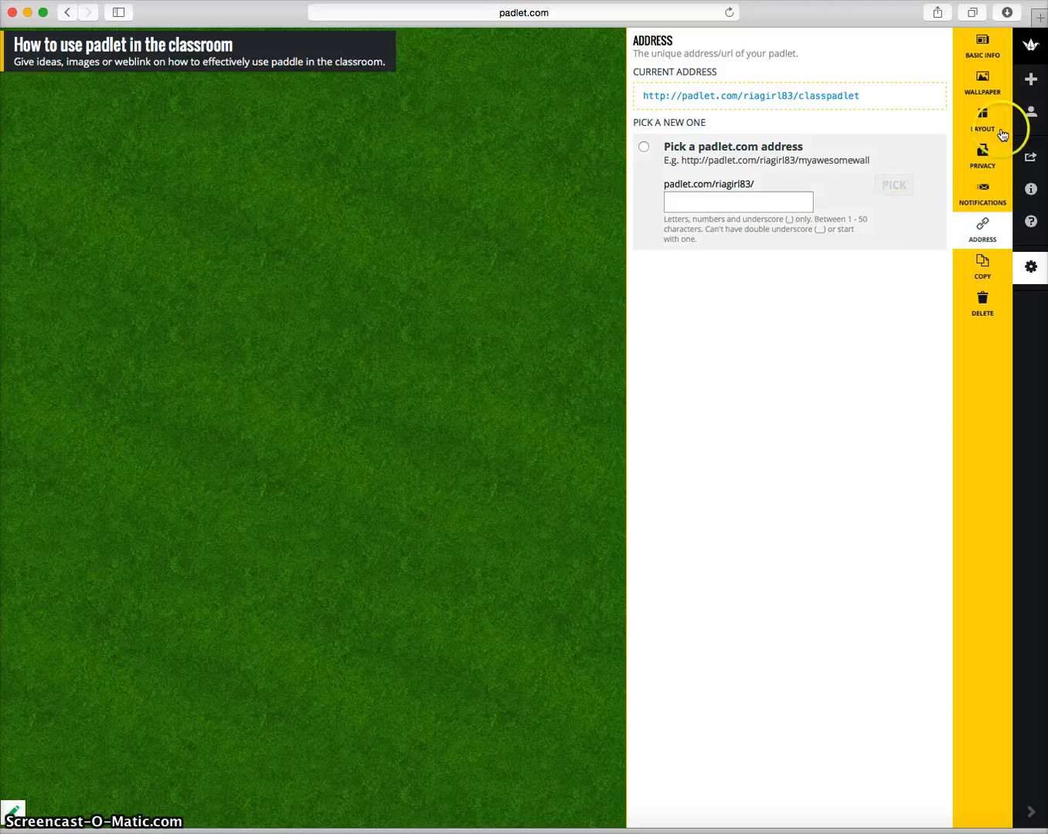
- Show the padlet's Share, Export, Embed and Mobilize options, including the embed code and /classpadlet QR code
left_click(1034, 165)
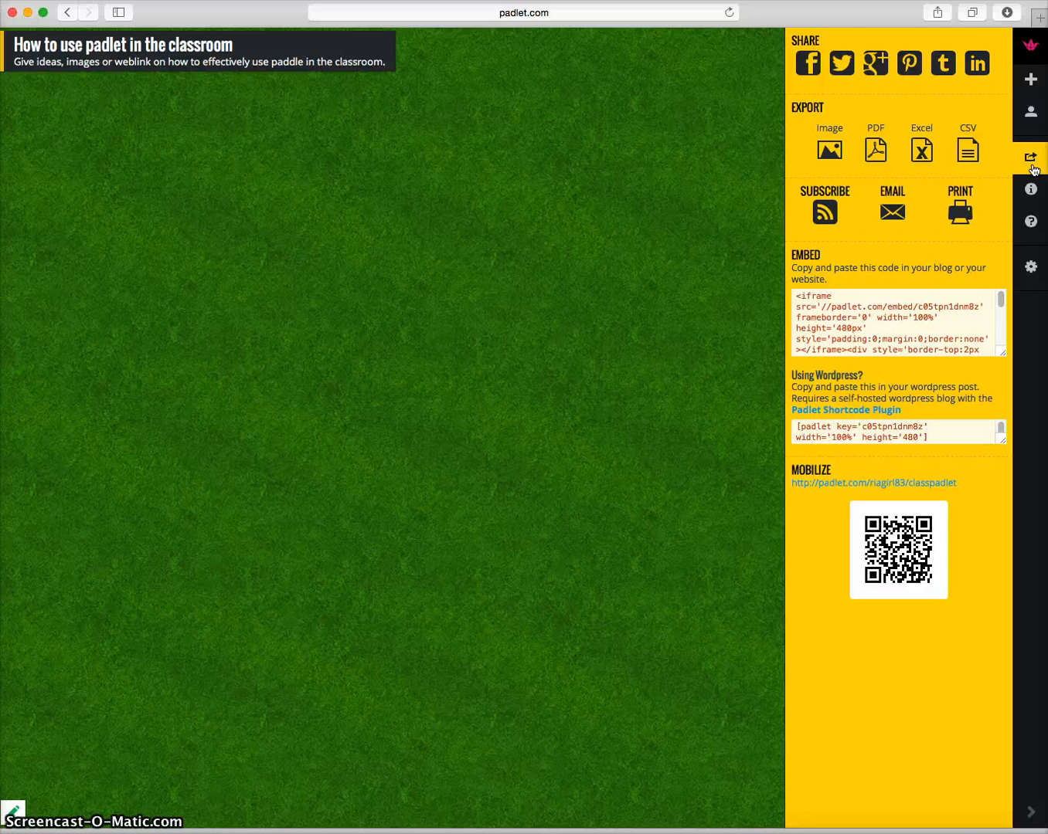
left_click(1032, 162)
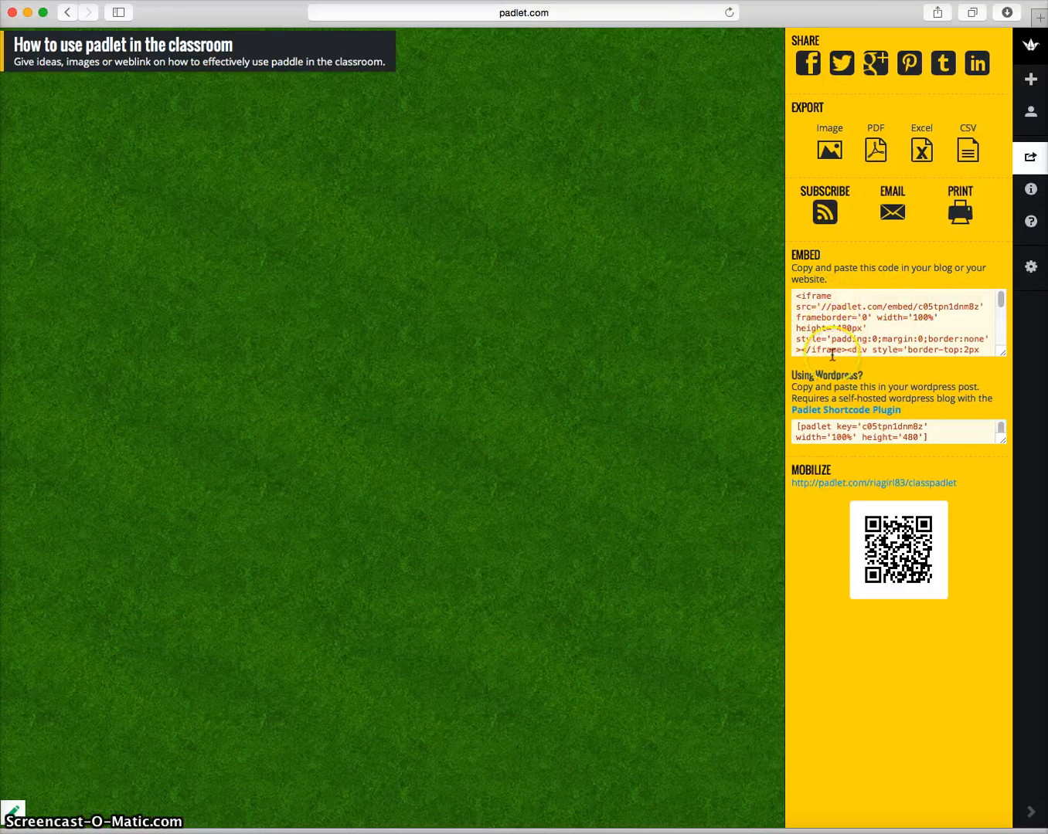
left_click(906, 595)
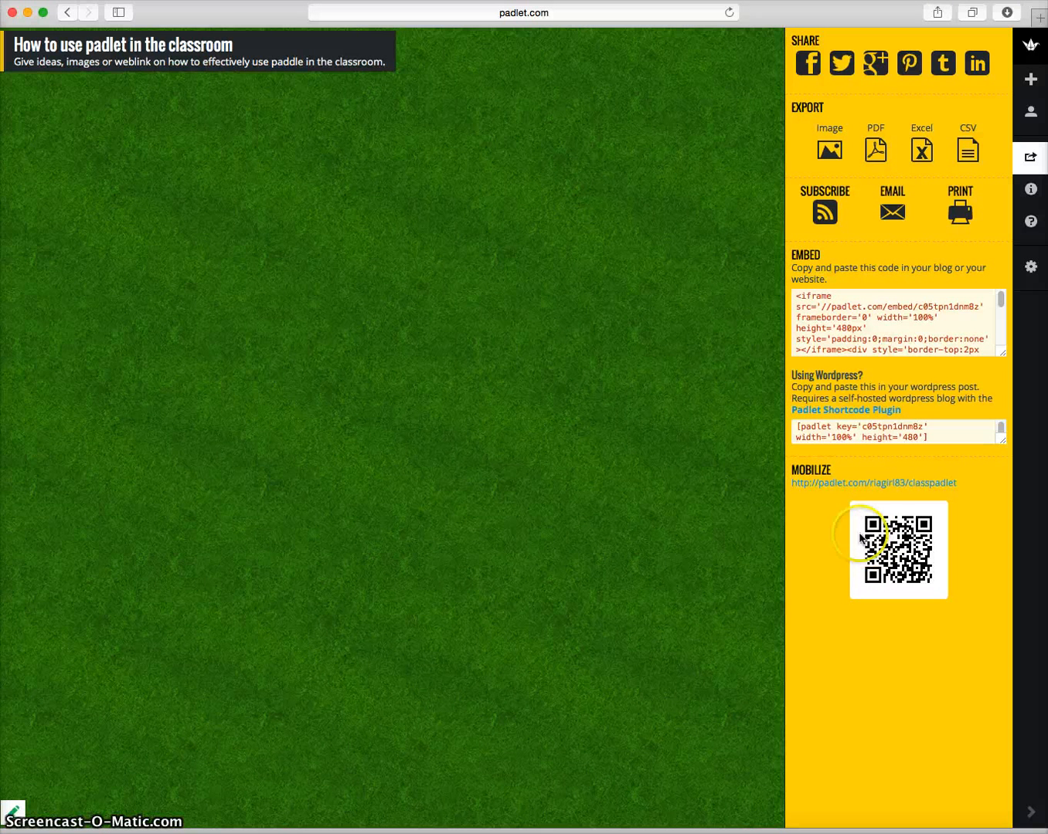
left_click(649, 298)
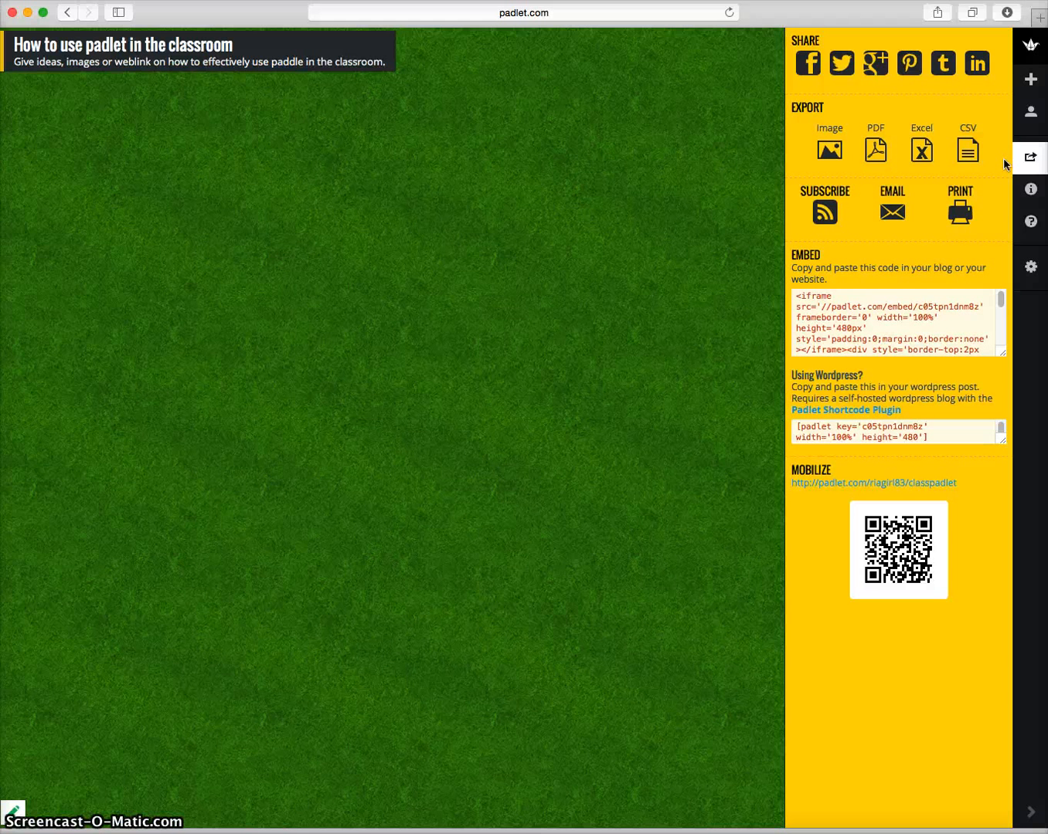
- Close the sharing options and start a new post titled with the author's full name
left_click(572, 371)
left_click(460, 376)
double_click(460, 377)
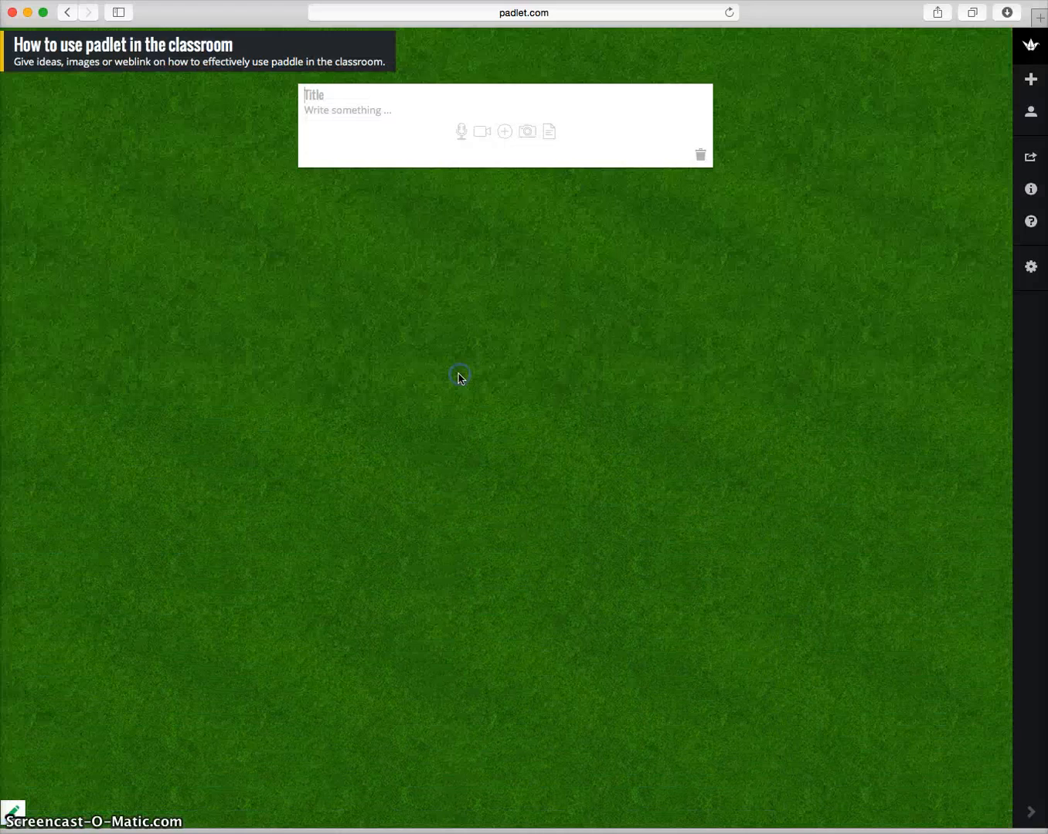
left_click(345, 99)
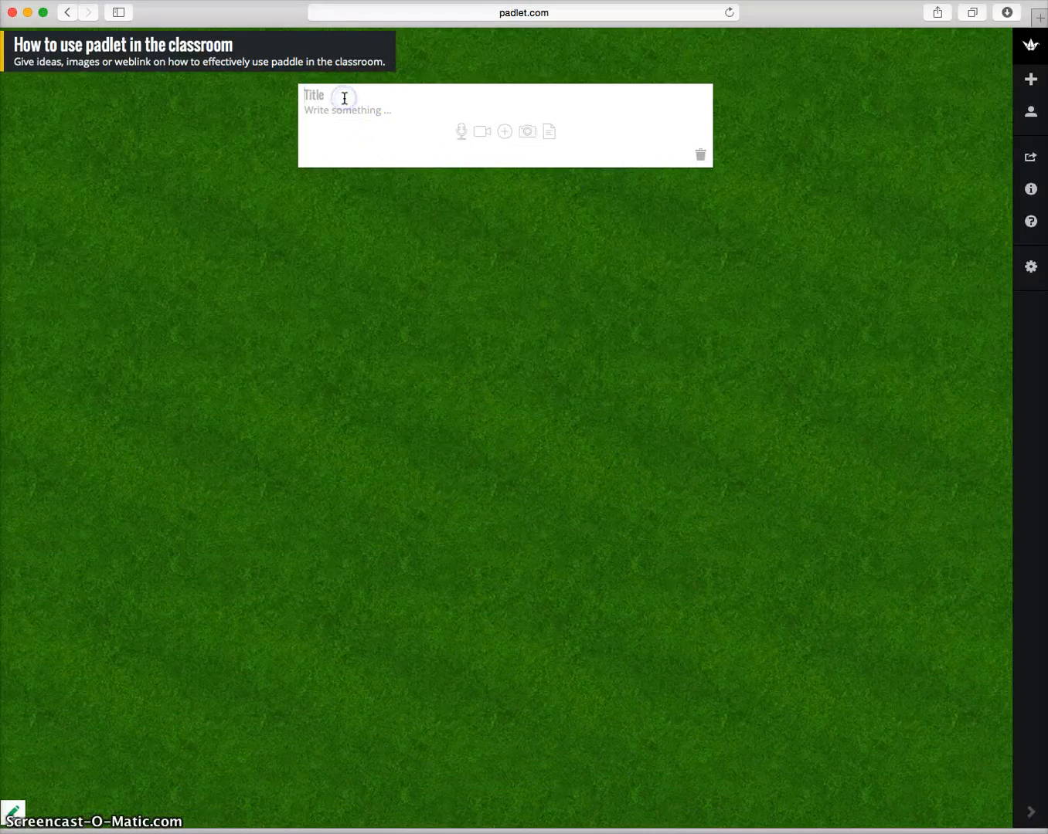
type("Joh")
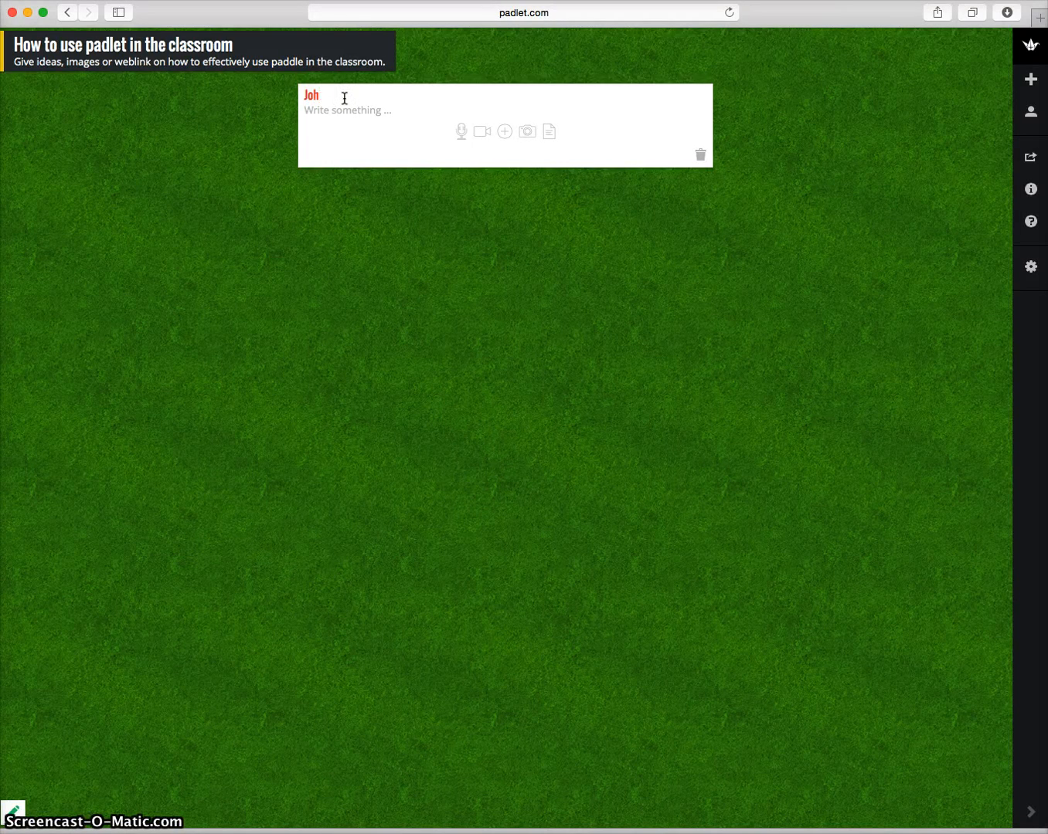
type("n James")
- Give the post the body 'warm up questions', save it, and add another empty post
left_click(343, 114)
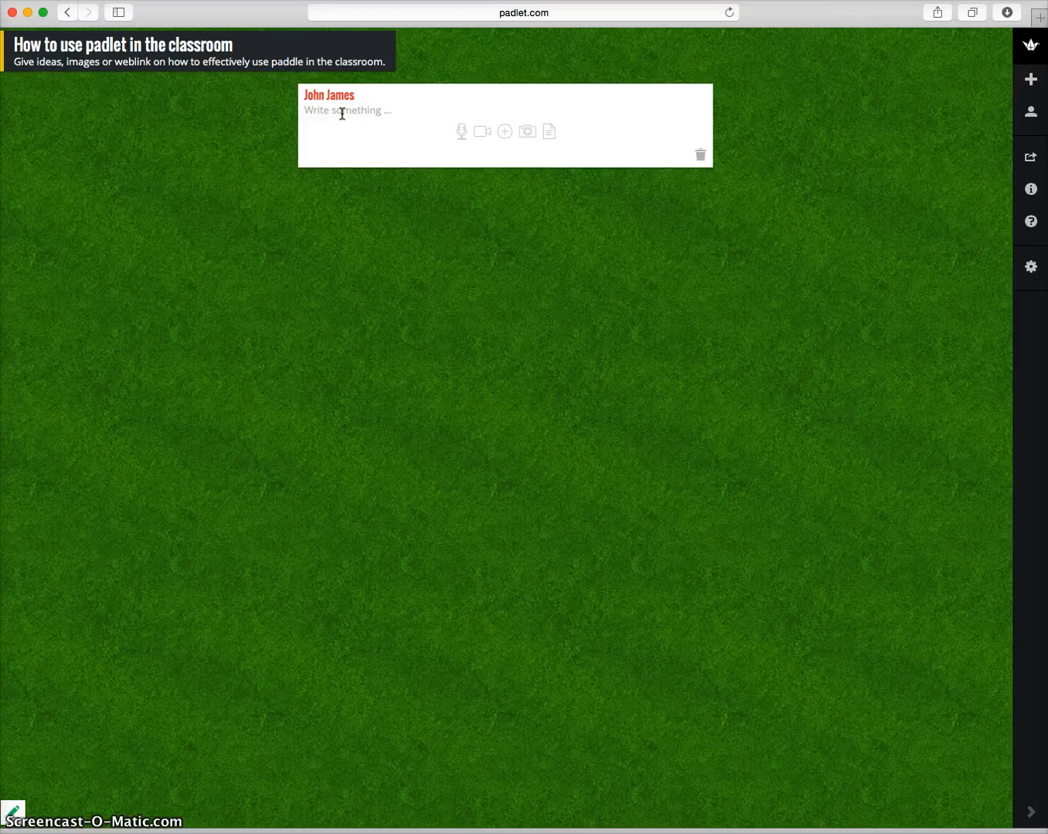
type("warm up questions")
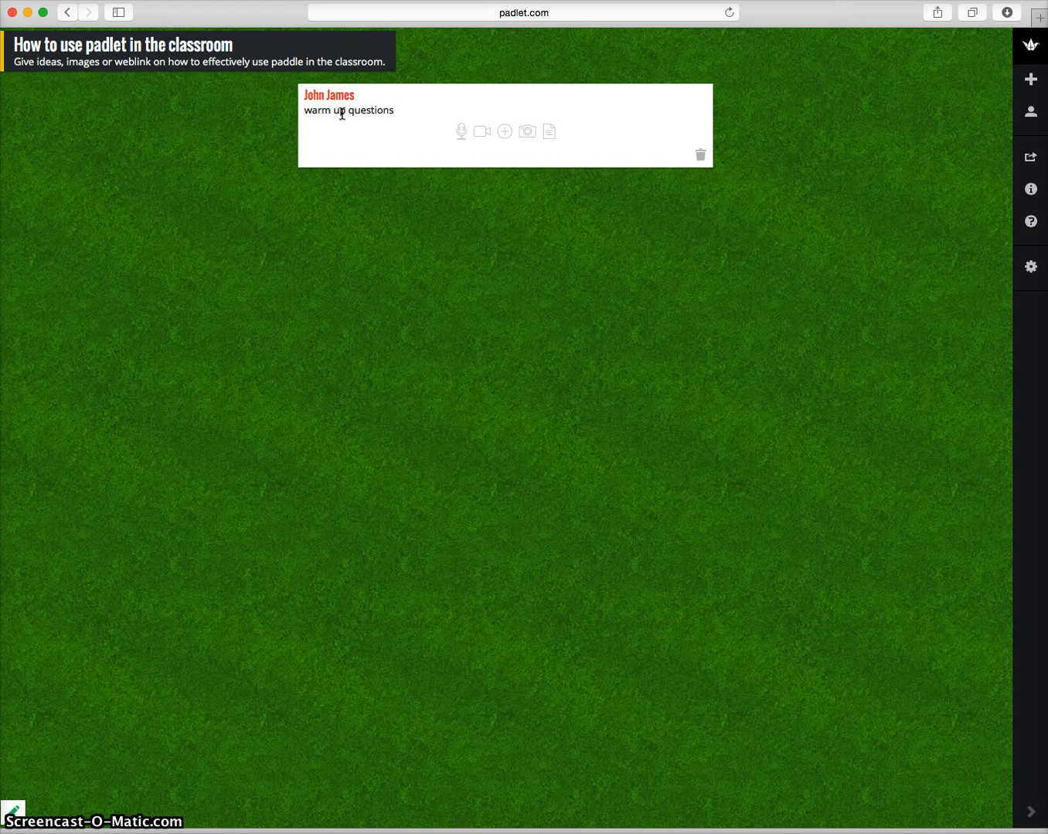
left_click(479, 242)
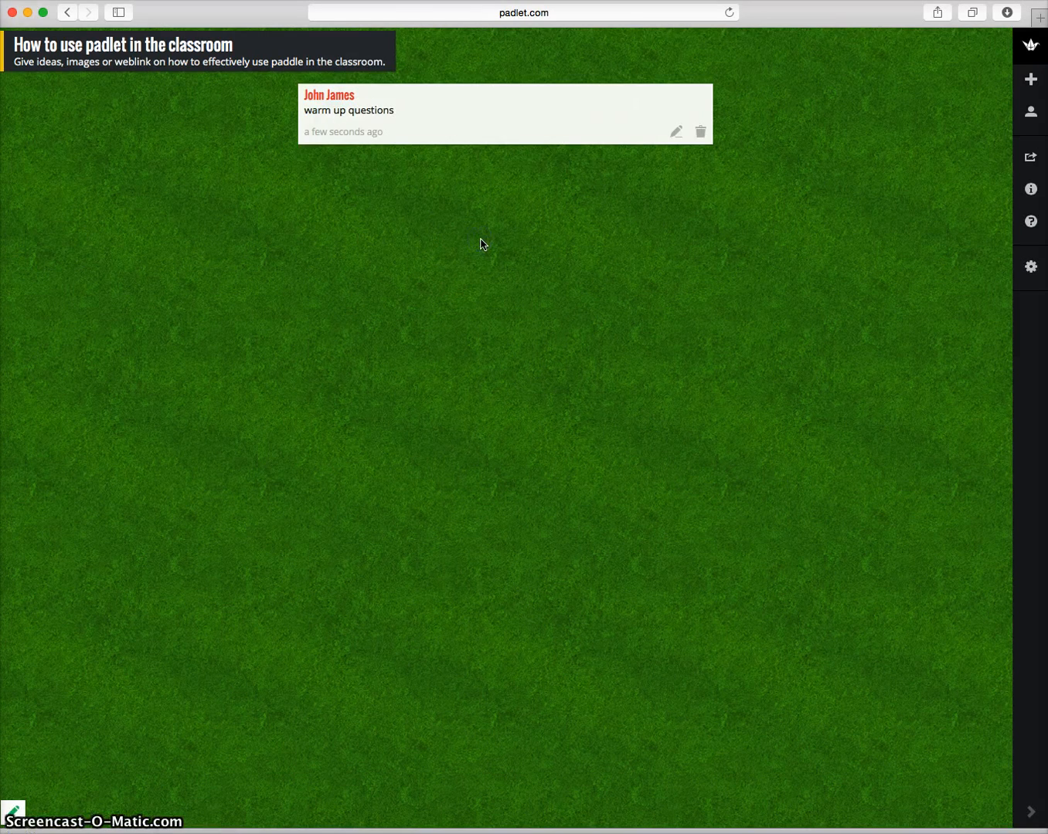
double_click(480, 241)
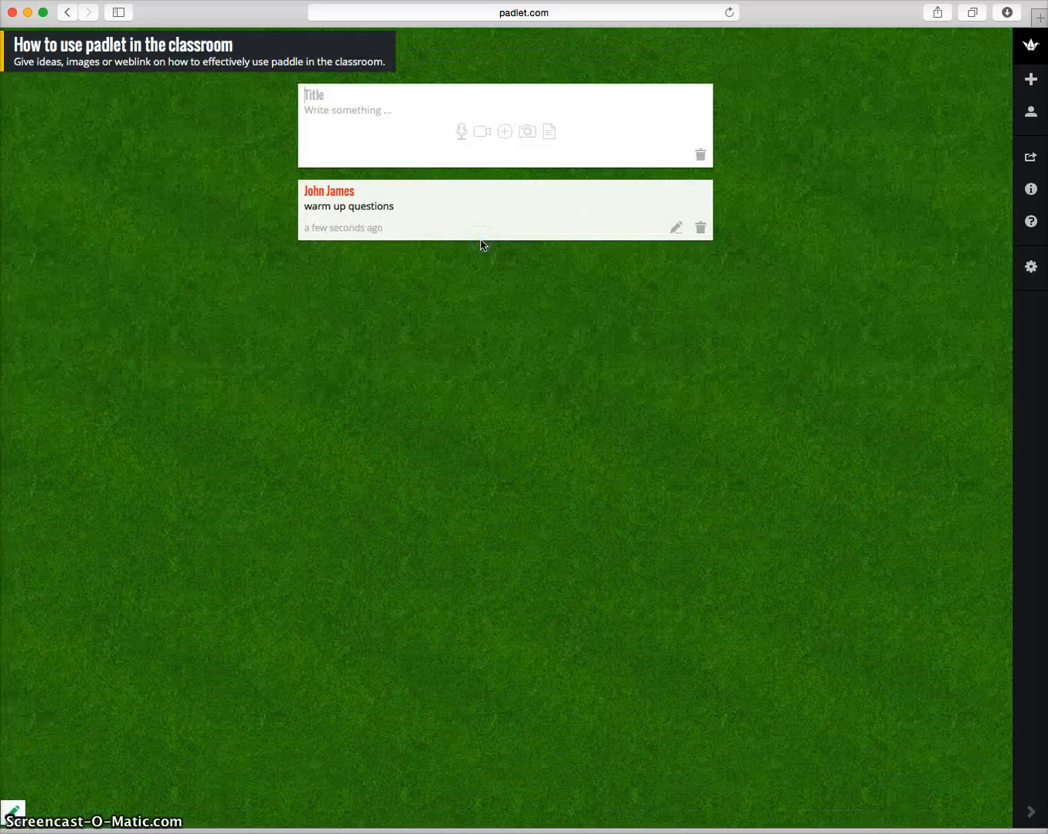
left_click(463, 136)
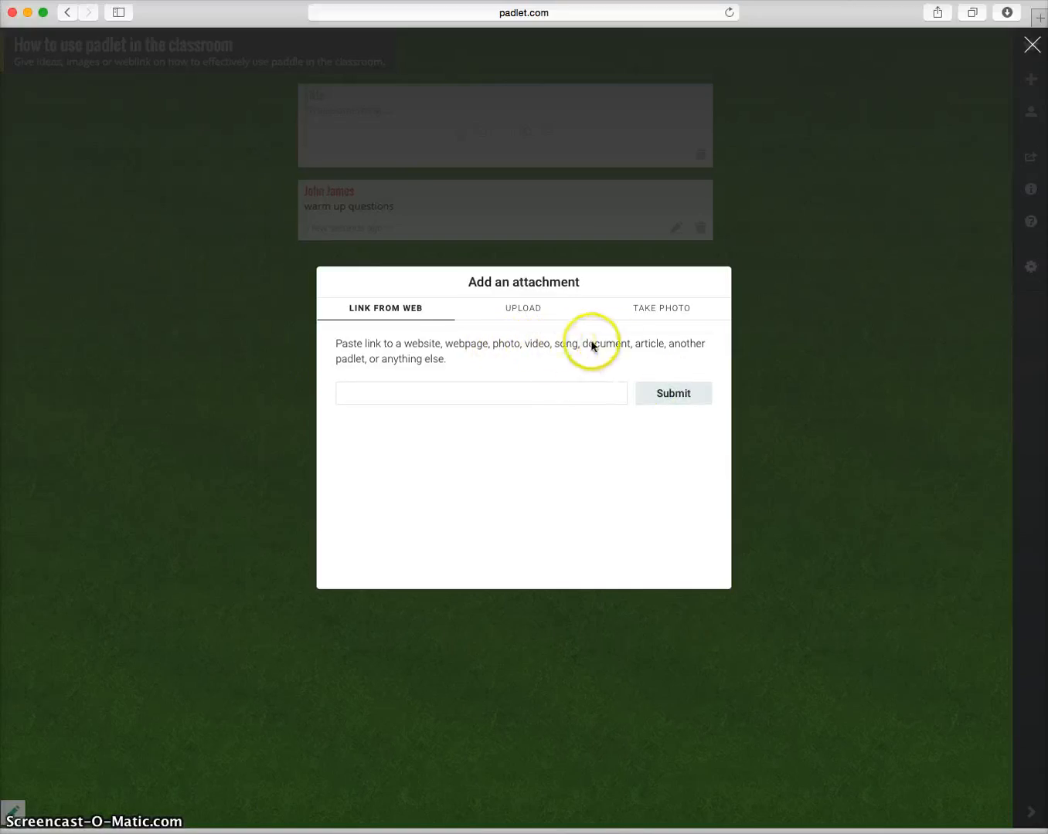
left_click(507, 312)
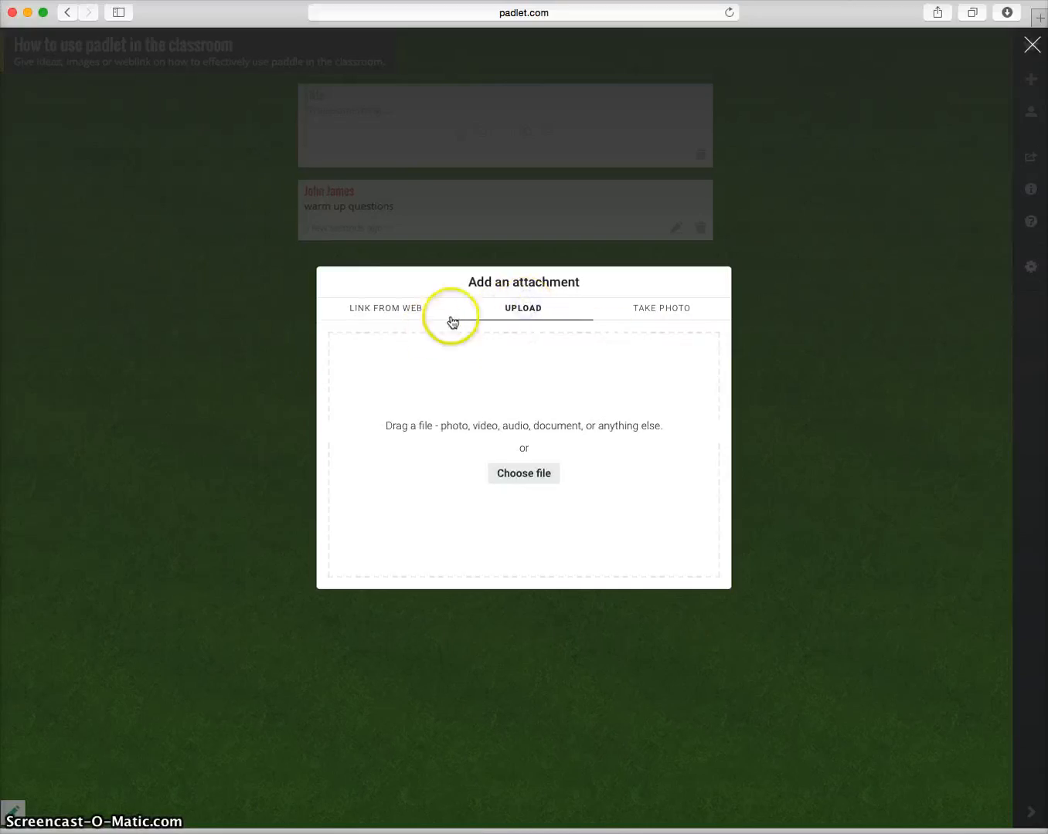
left_click(662, 313)
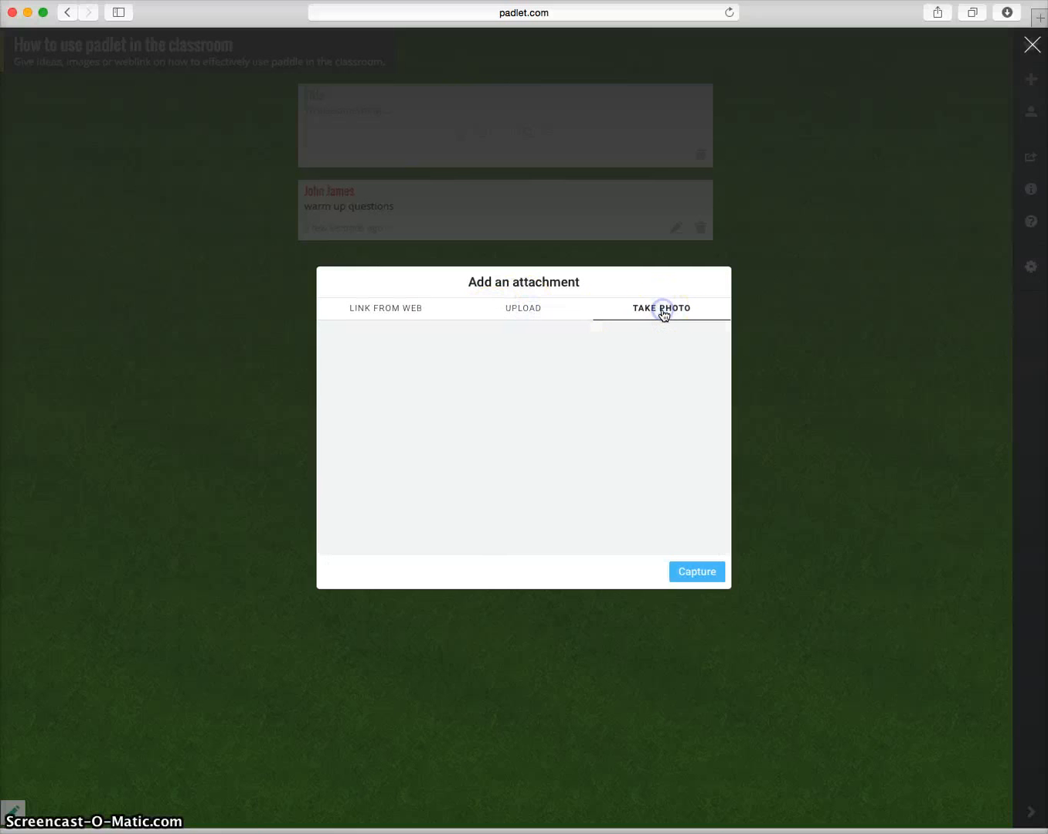
left_click(393, 313)
left_click(216, 285)
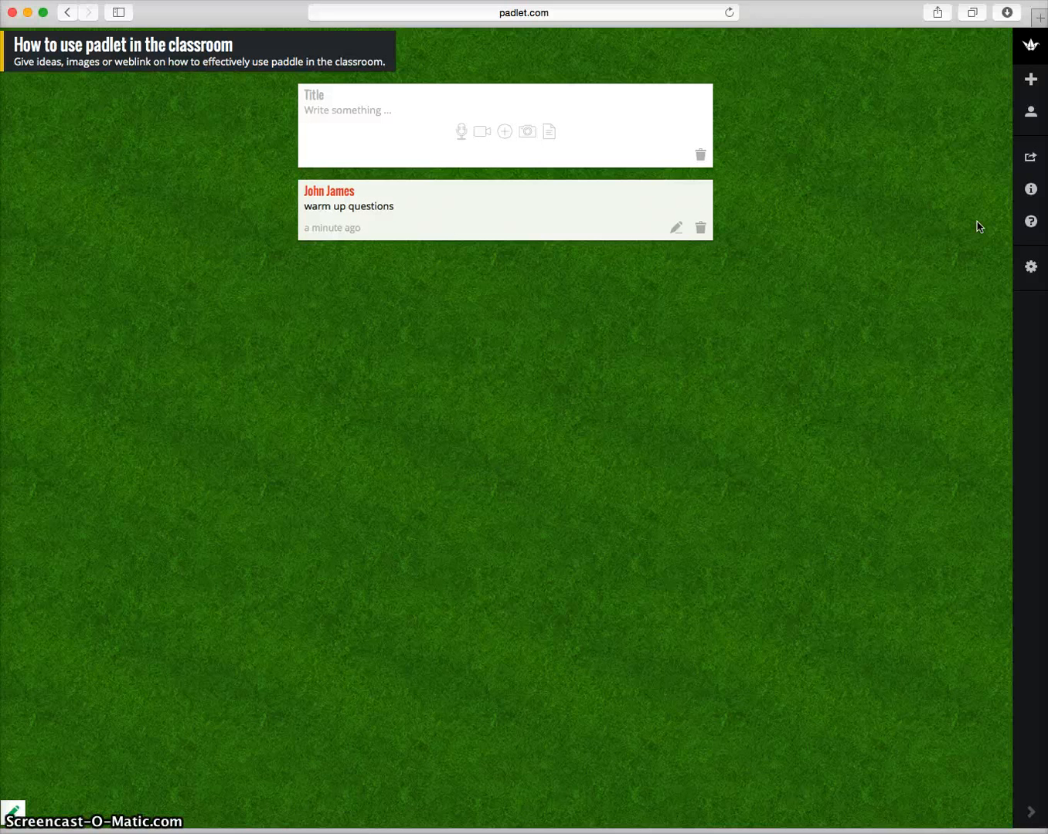
- Clear all posts through the settings' Delete options while declining to delete the padlet itself
left_click(1031, 267)
left_click(971, 300)
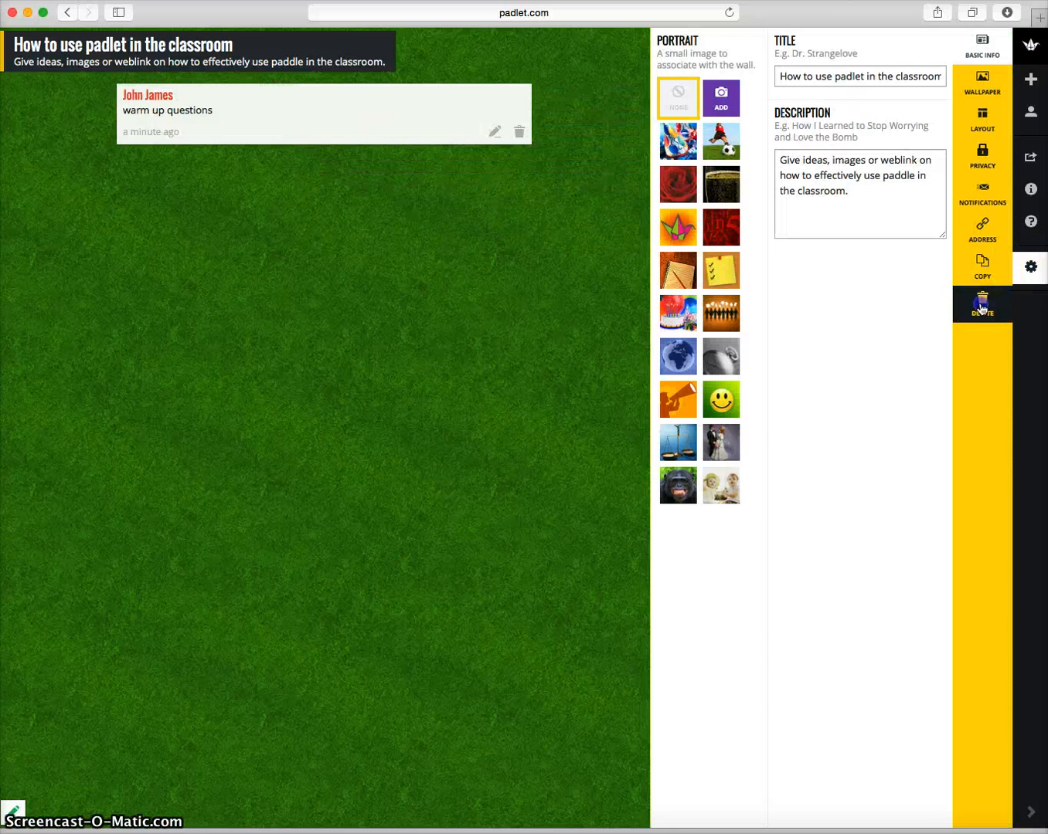
left_click(956, 327)
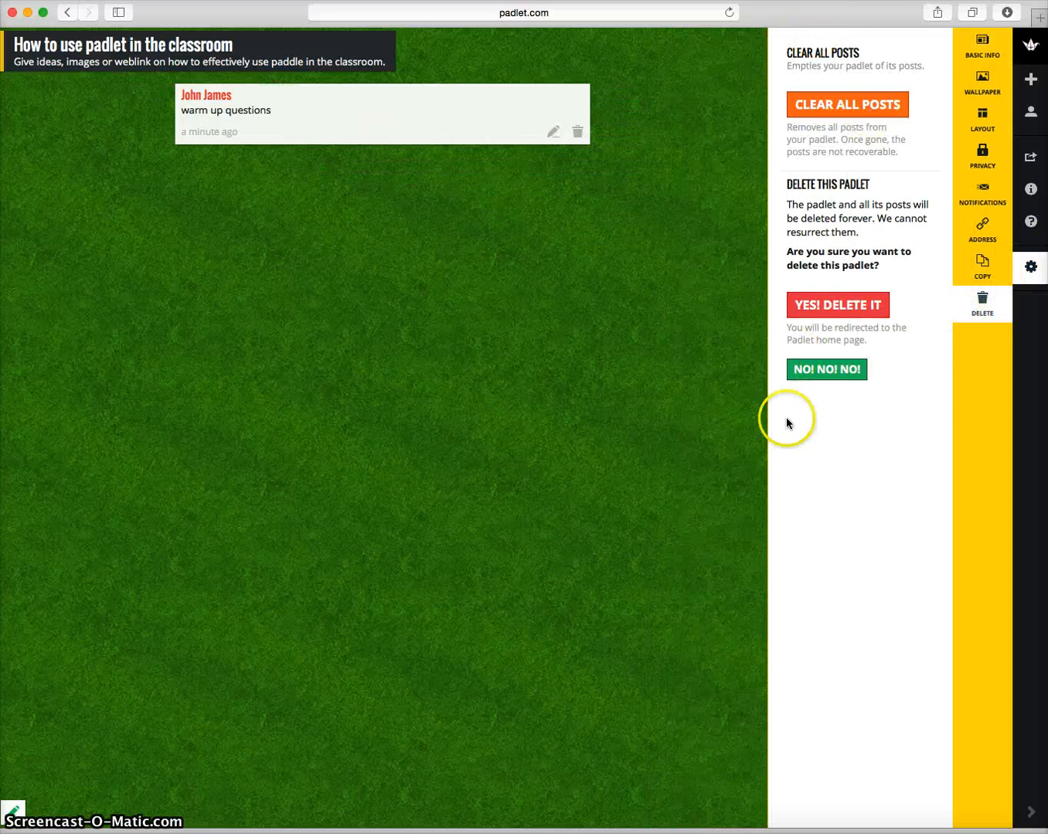
left_click(832, 106)
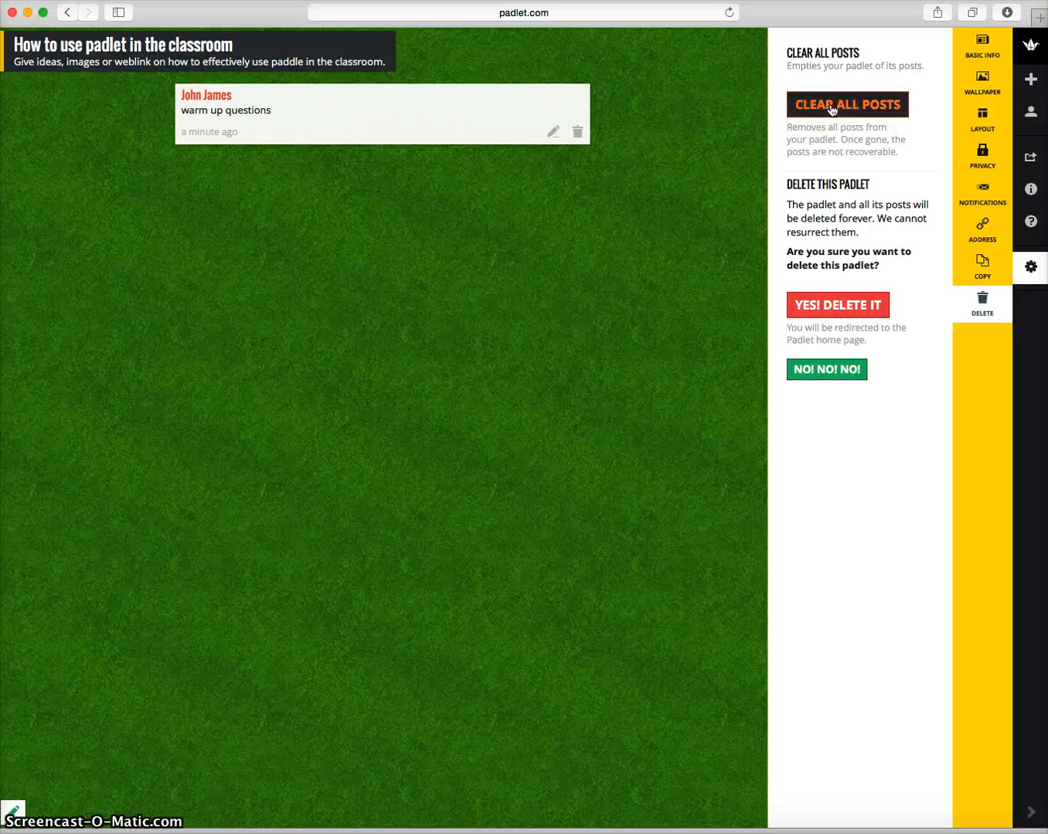
left_click(831, 106)
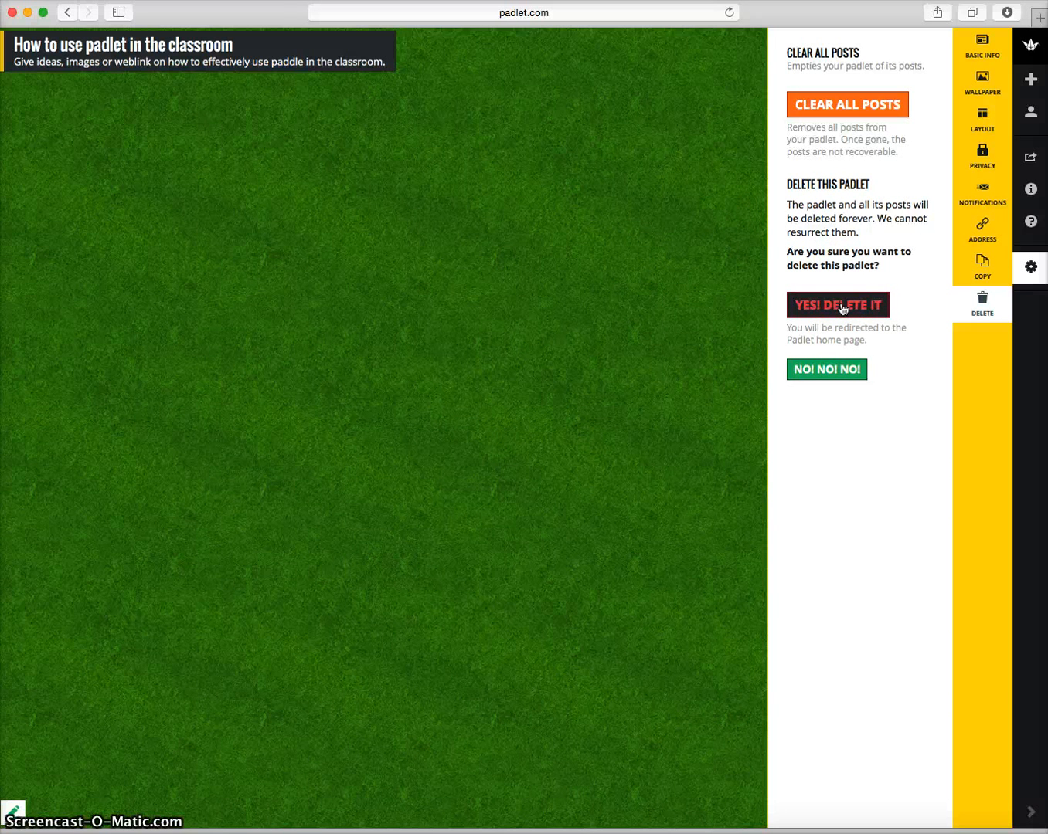
left_click(835, 369)
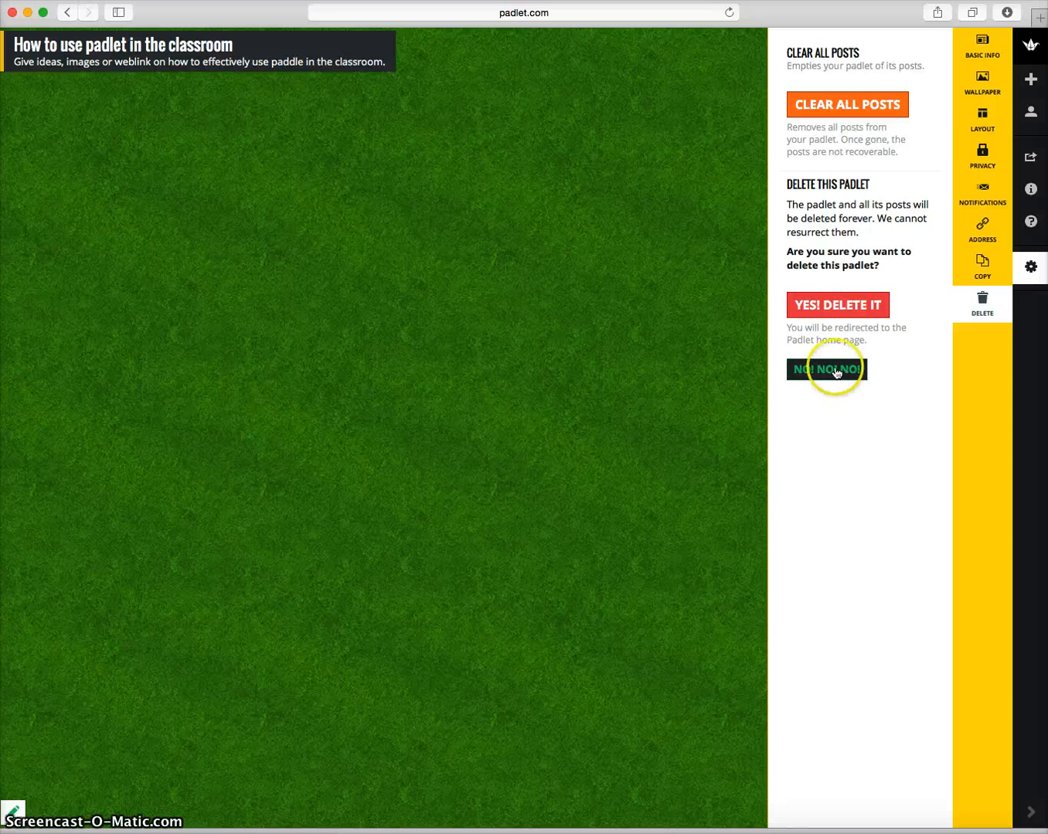
left_click(640, 279)
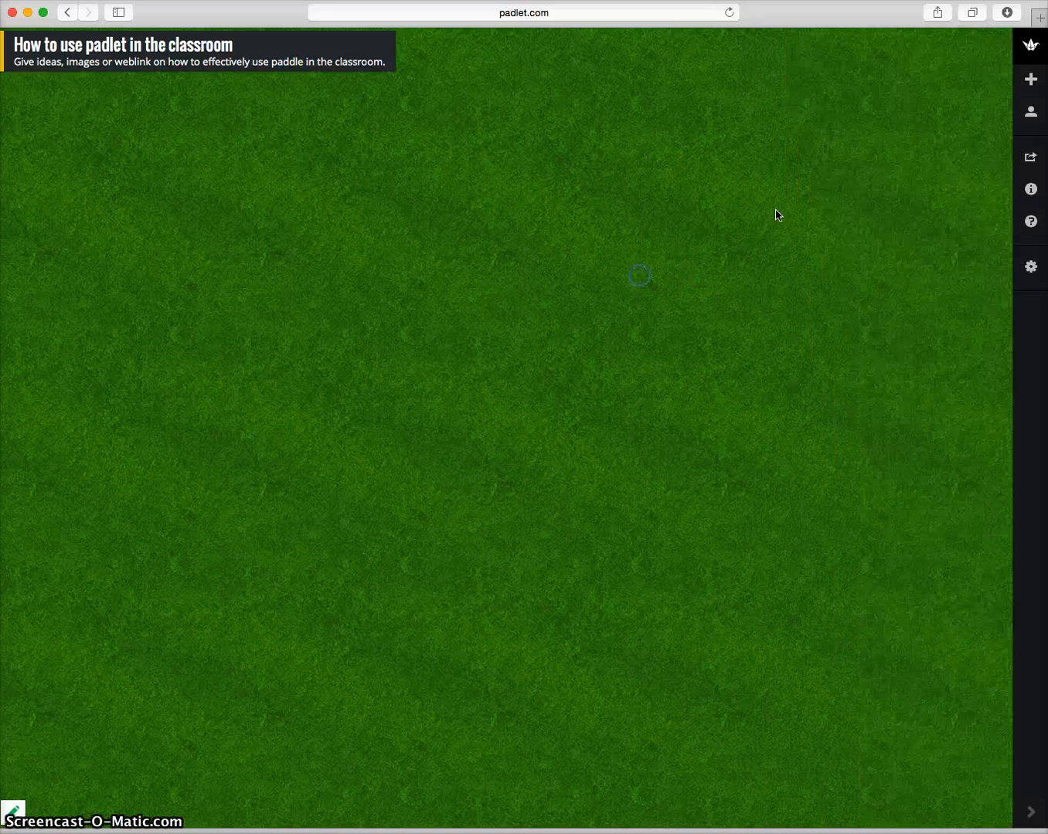
- Switch to the Mission Statement padlet from your padlet list
left_click(1029, 109)
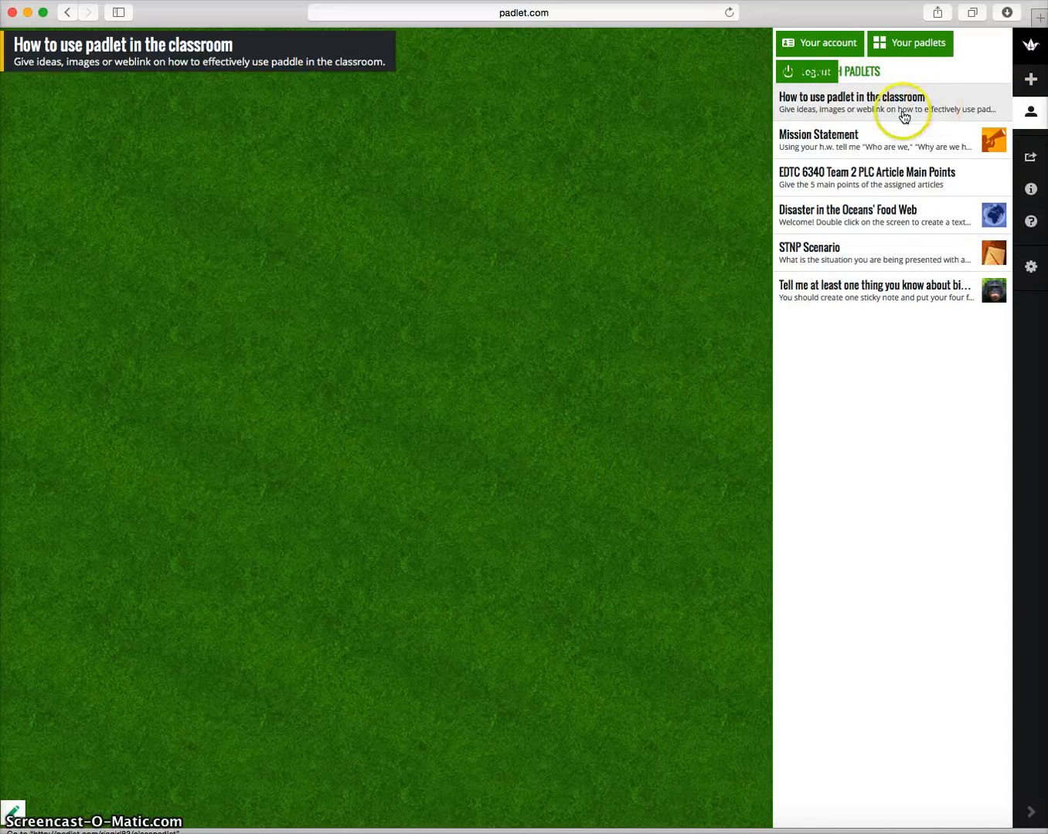
left_click(869, 146)
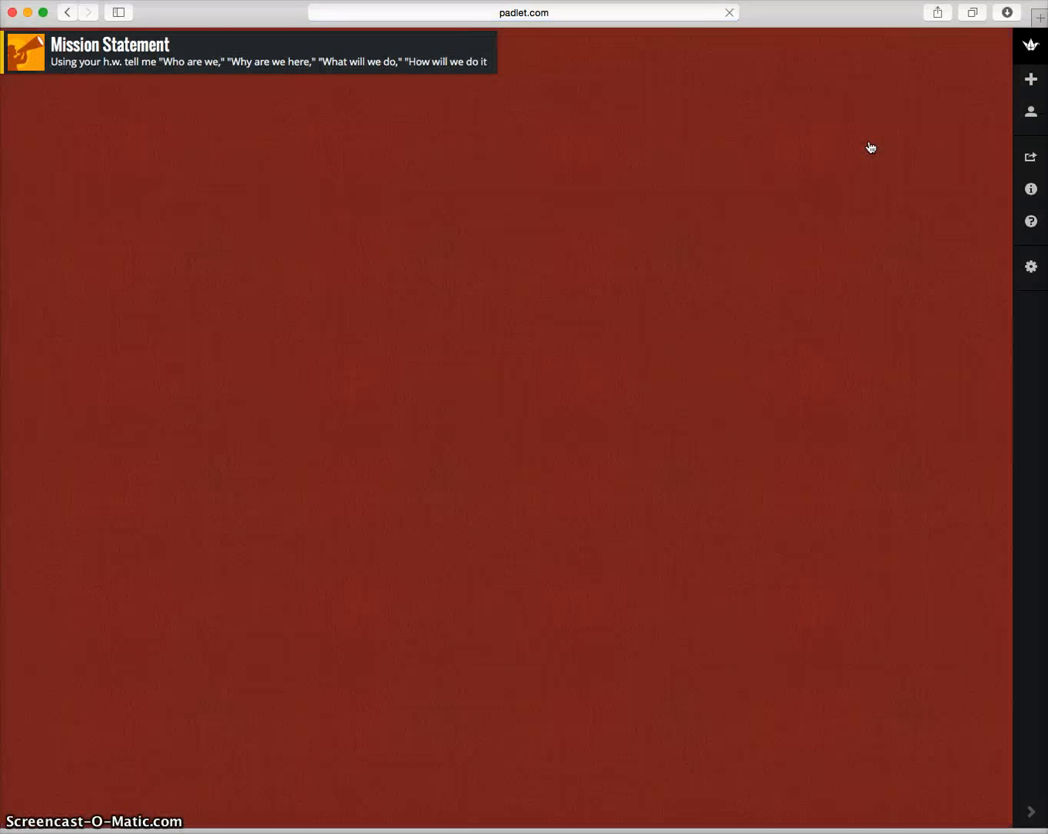
left_click(854, 167)
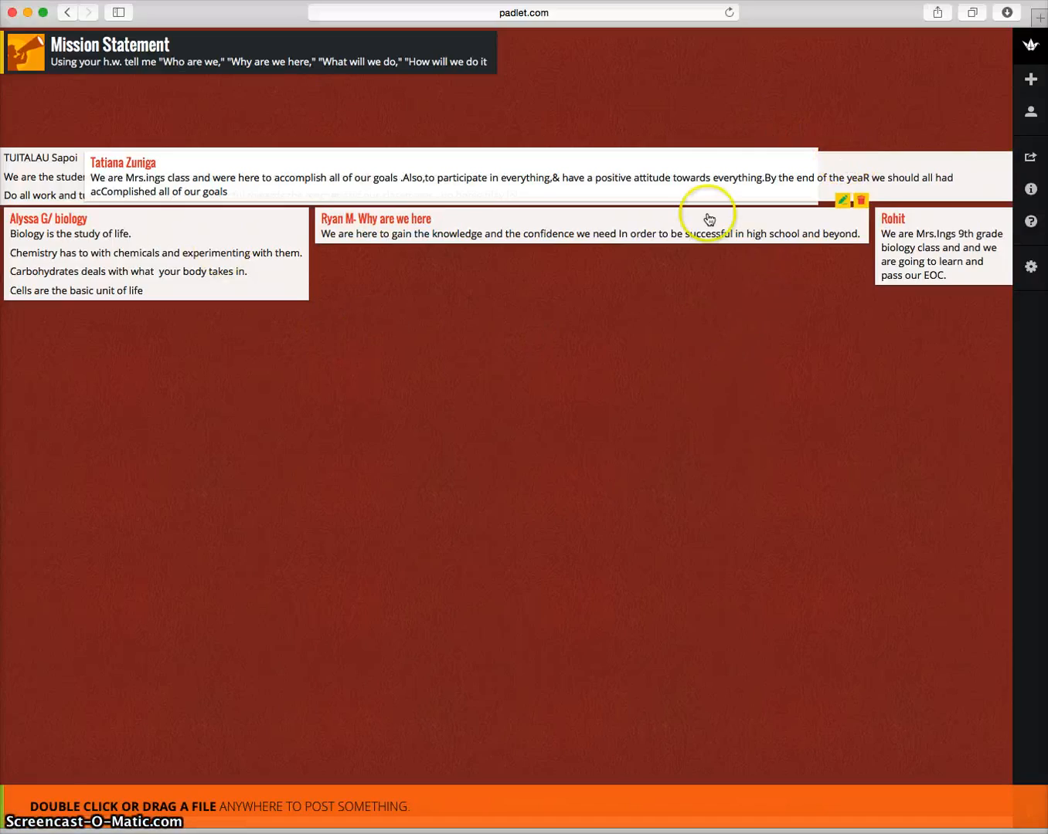
- Change the Mission Statement posts' layout from Stream to Grid in its settings
left_click(1031, 267)
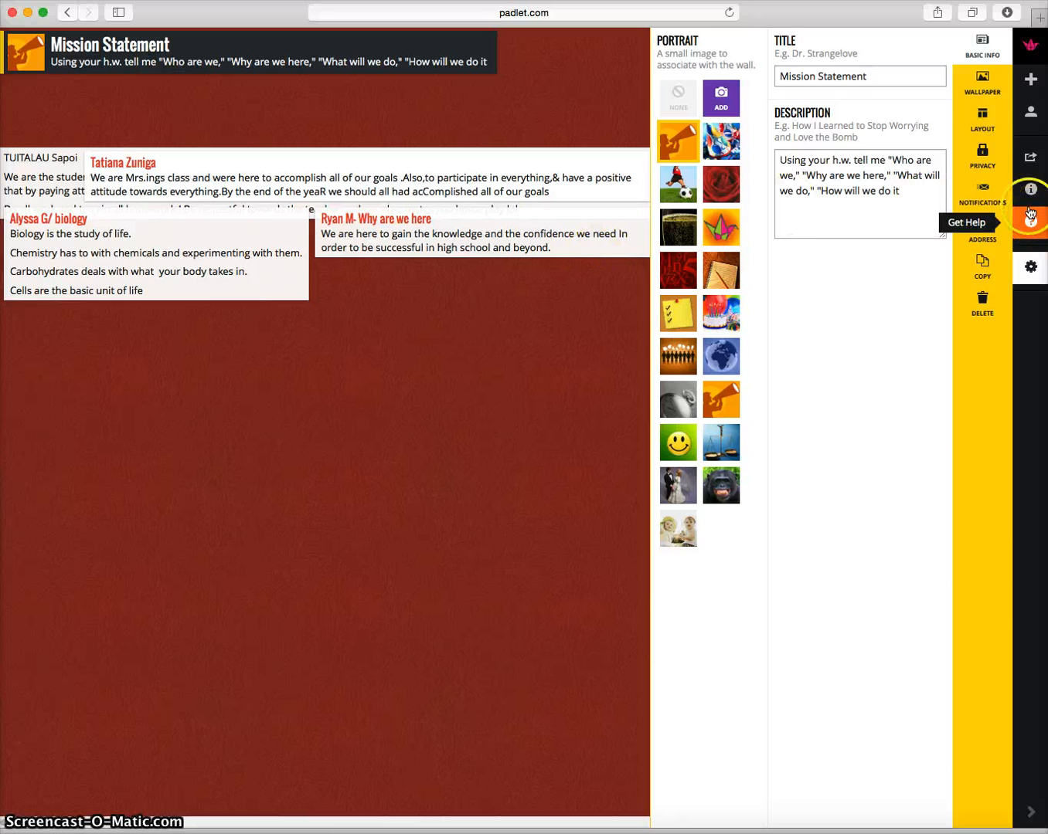
left_click(994, 129)
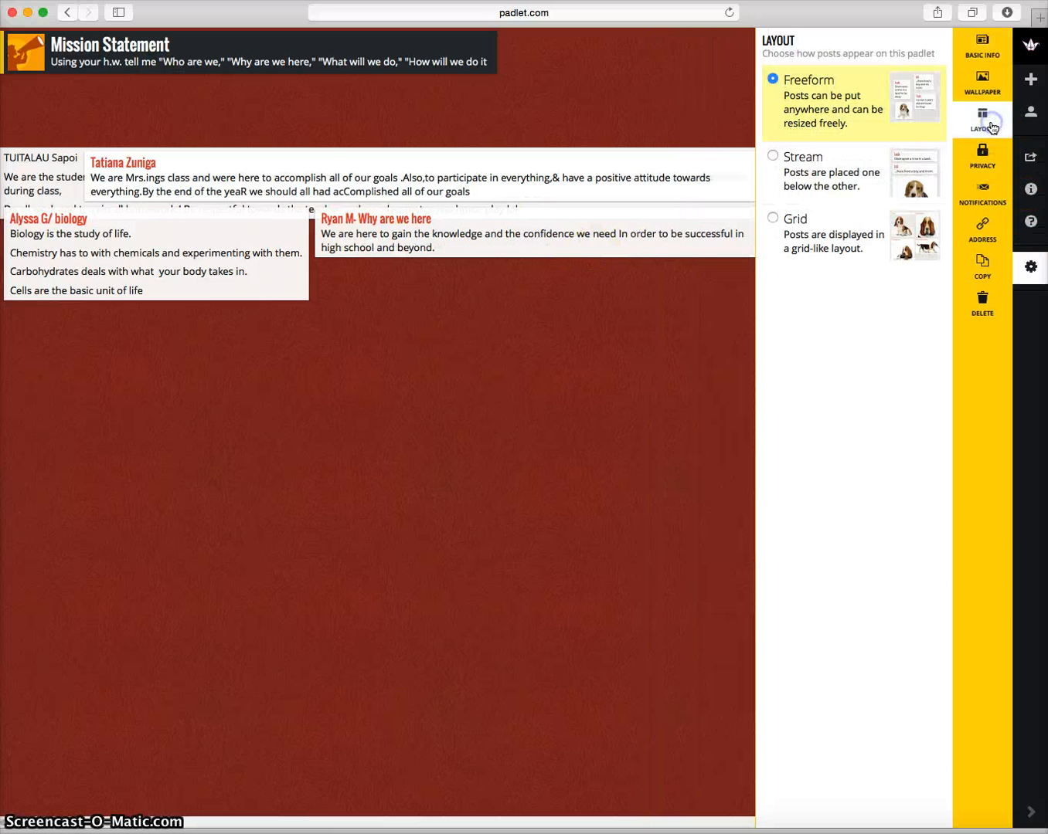
left_click(772, 159)
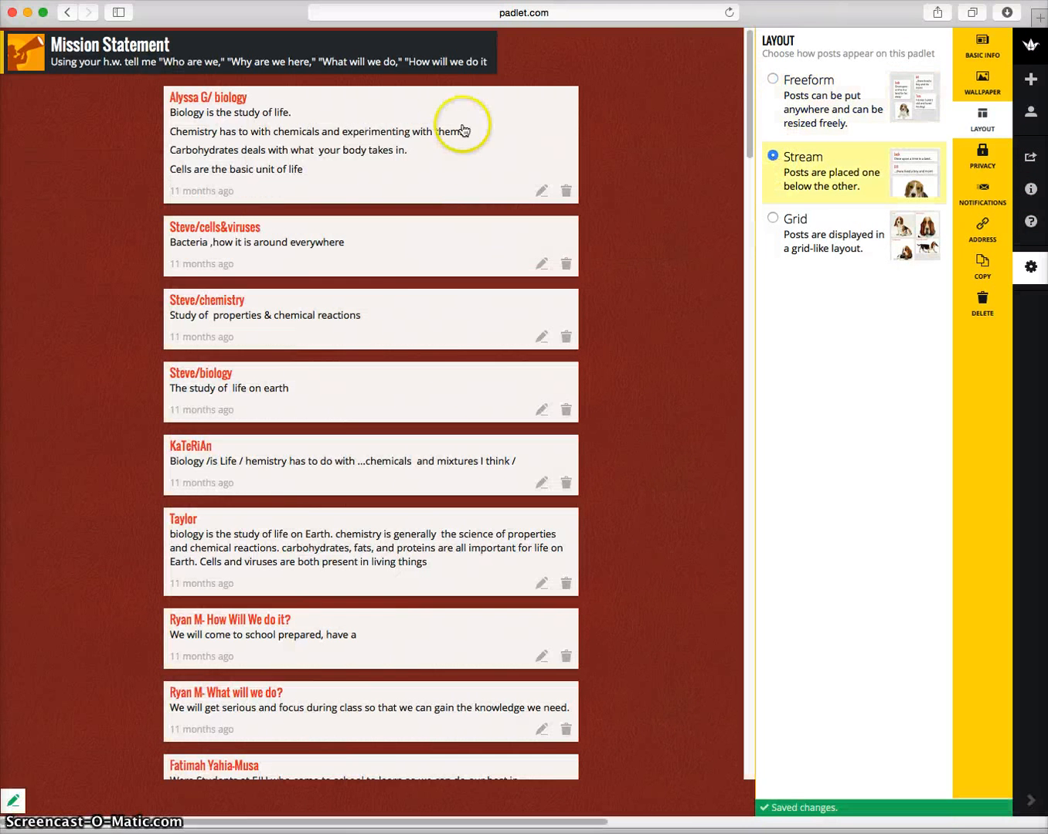
left_click(770, 221)
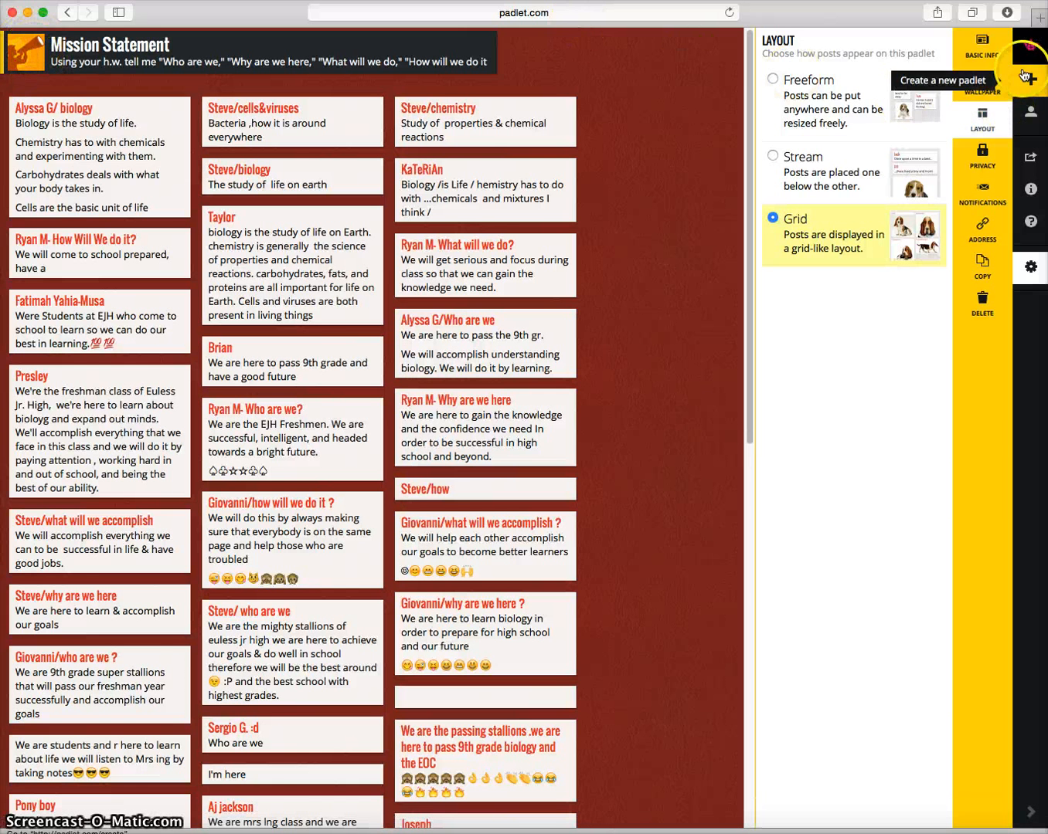
left_click(1032, 127)
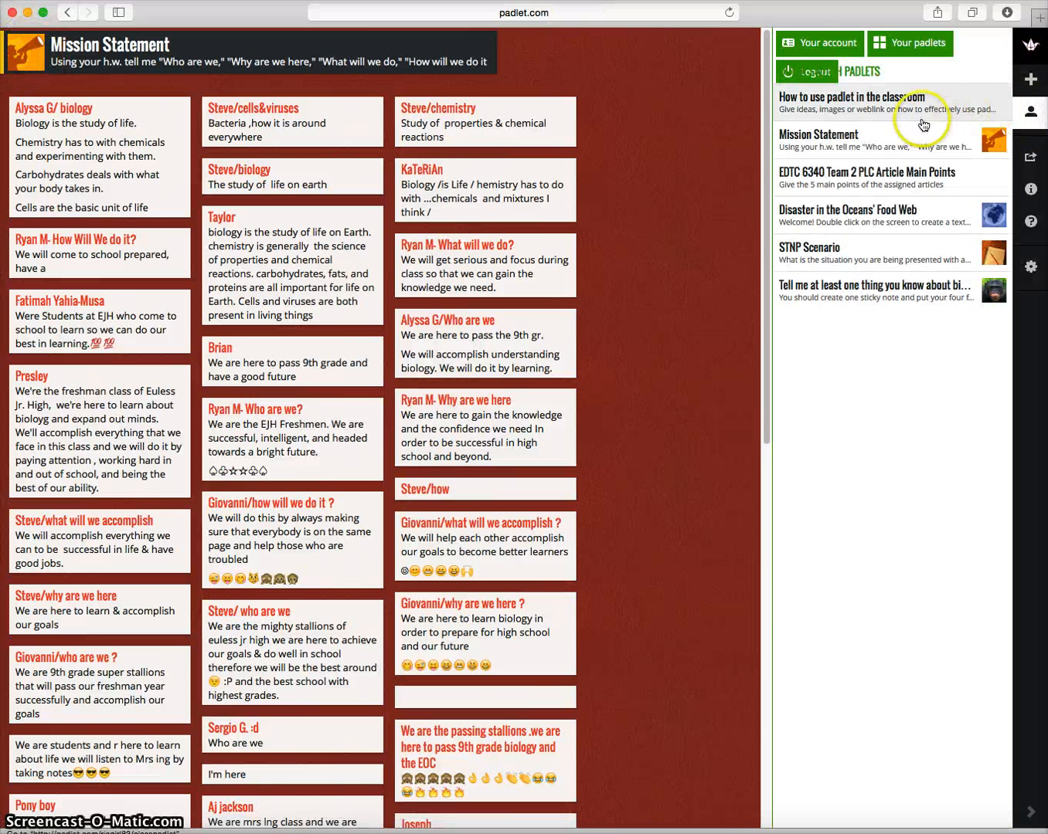
- Open the Disaster in the Oceans' Food Web padlet and view its settings, then return to the Dashboard
left_click(853, 212)
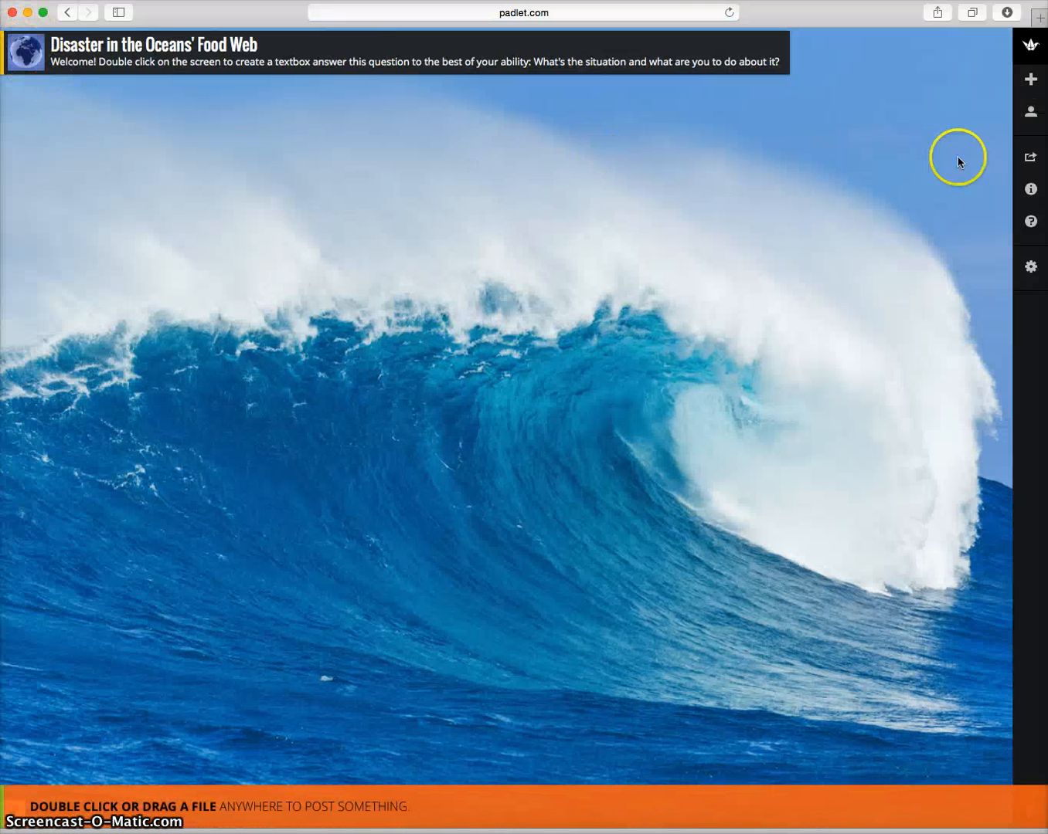
left_click(1029, 266)
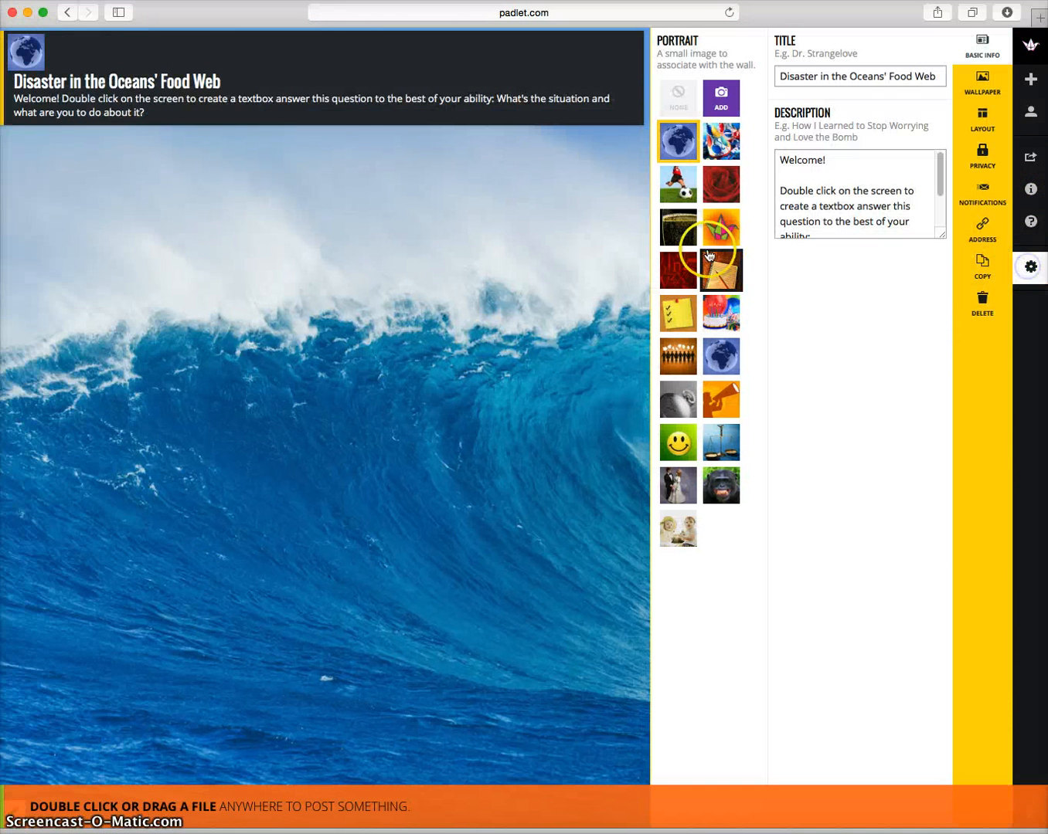
left_click(1032, 46)
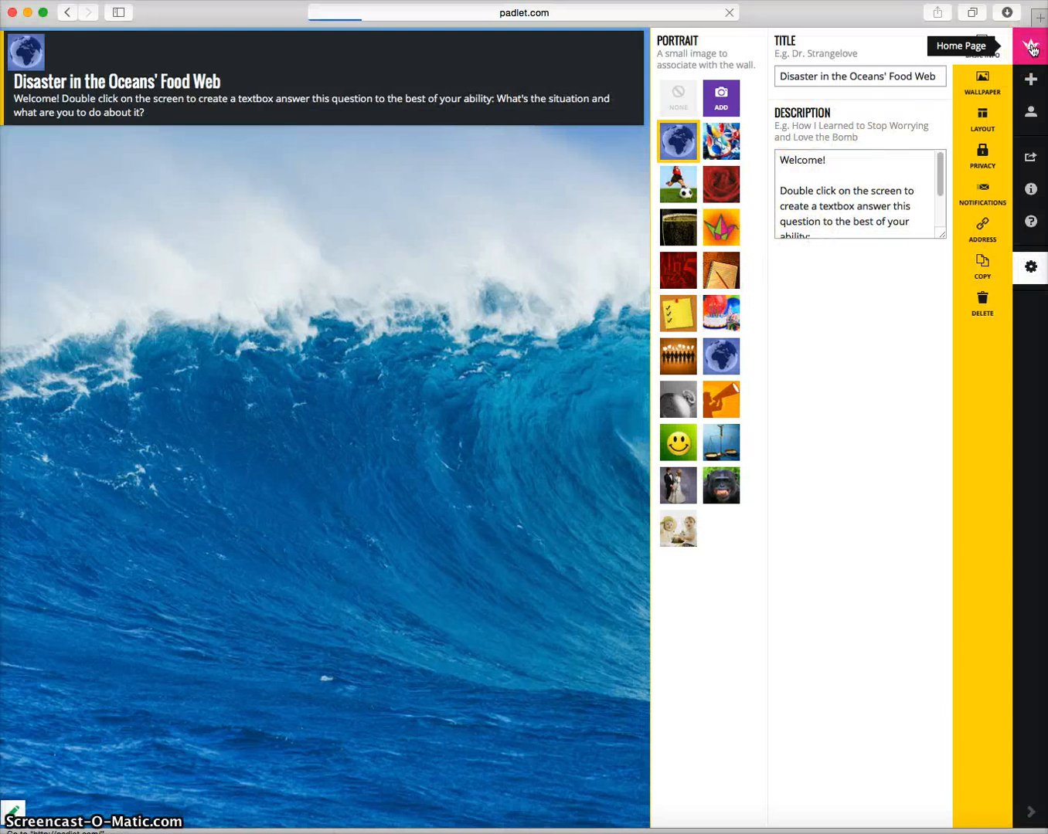